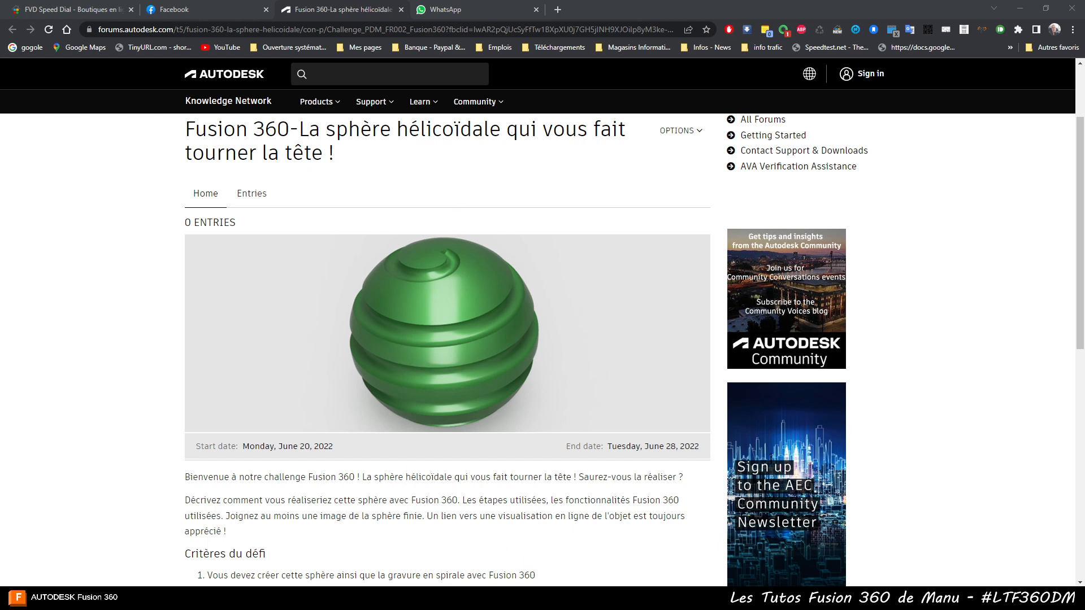
Switch to Fusion 360 and create a new empty design.
click(514, 543)
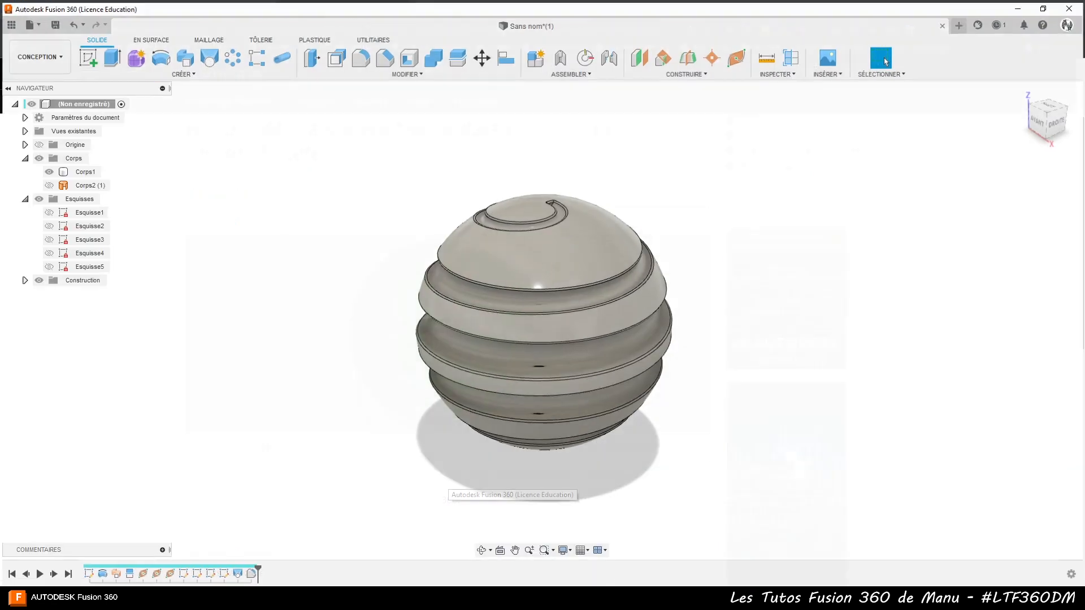
shift+middle_drag(732, 384, 755, 385)
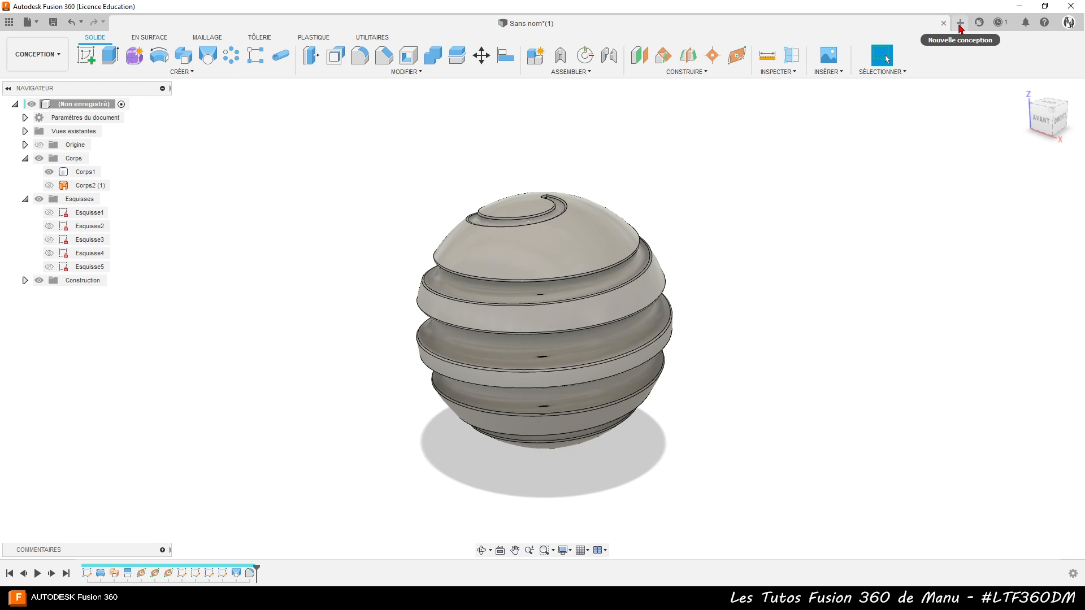
click(961, 24)
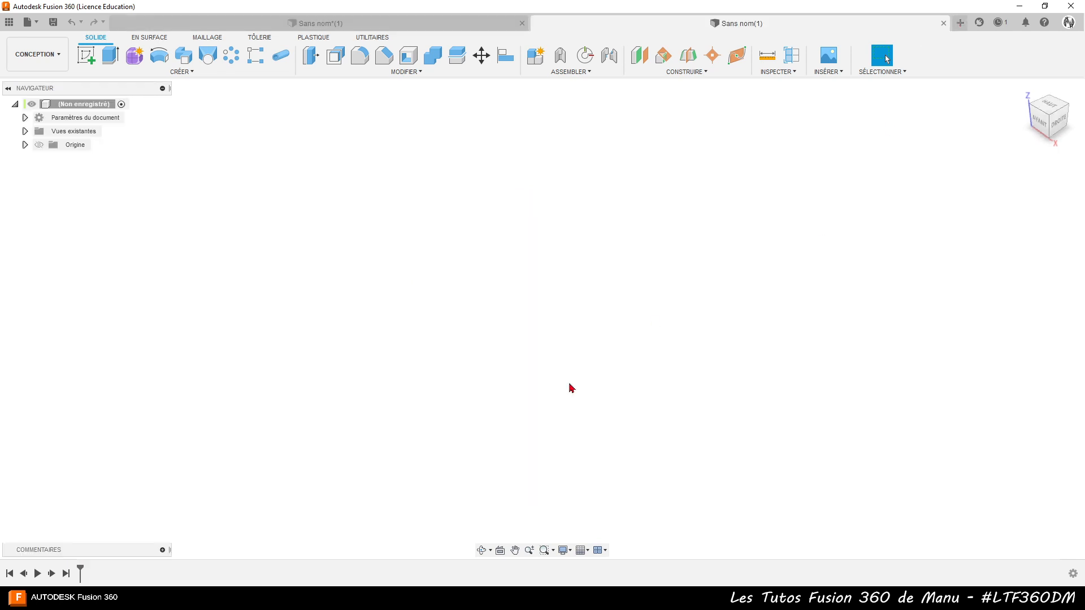
Start a sketch on the front XZ plane and draw a 150 mm line vertically upward from the origin.
click(88, 55)
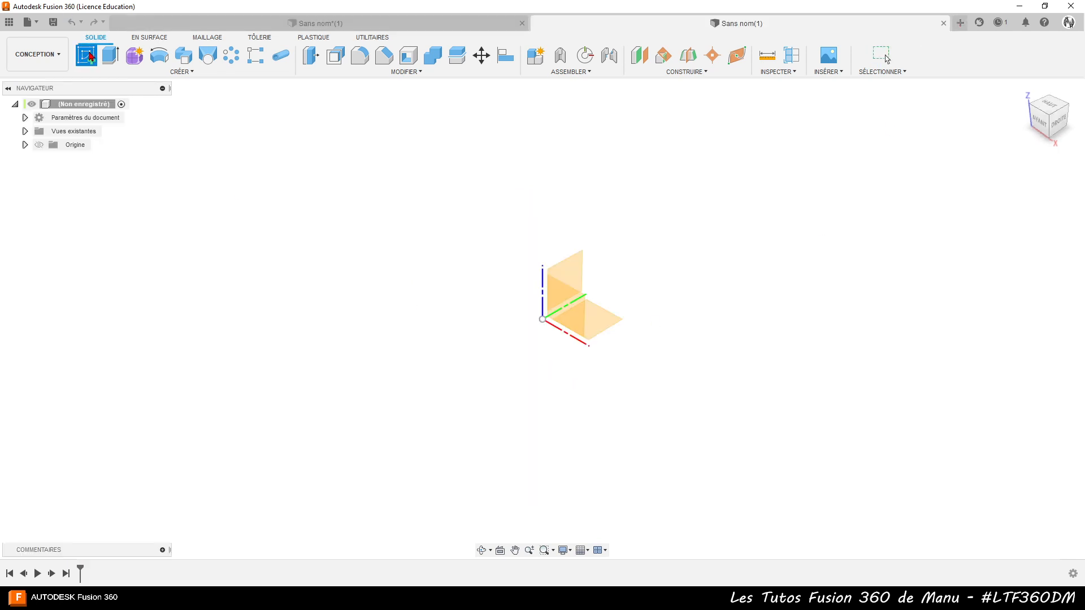
click(574, 315)
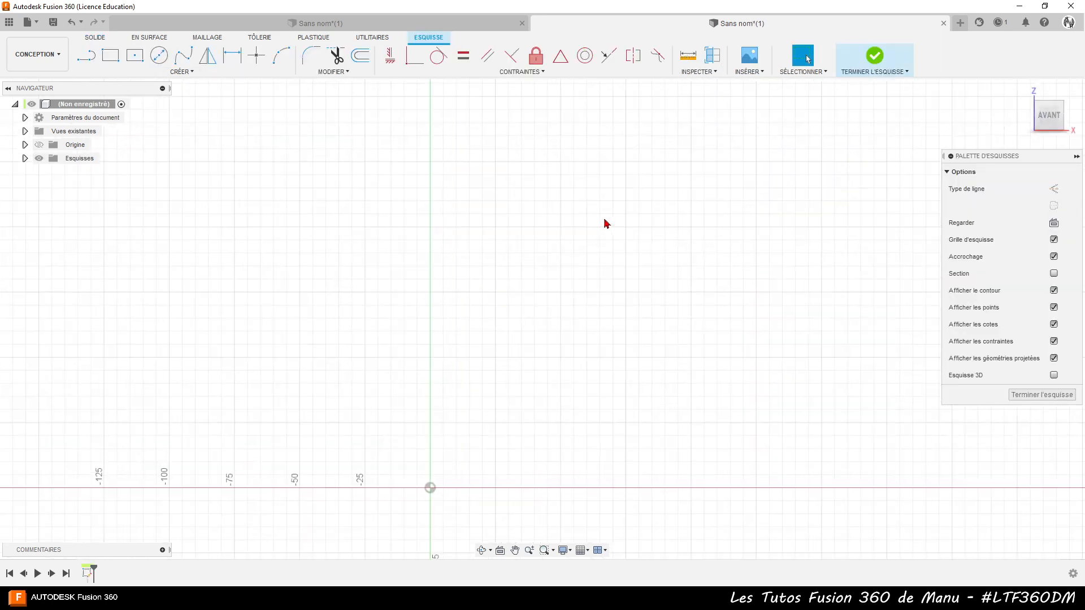
key(l)
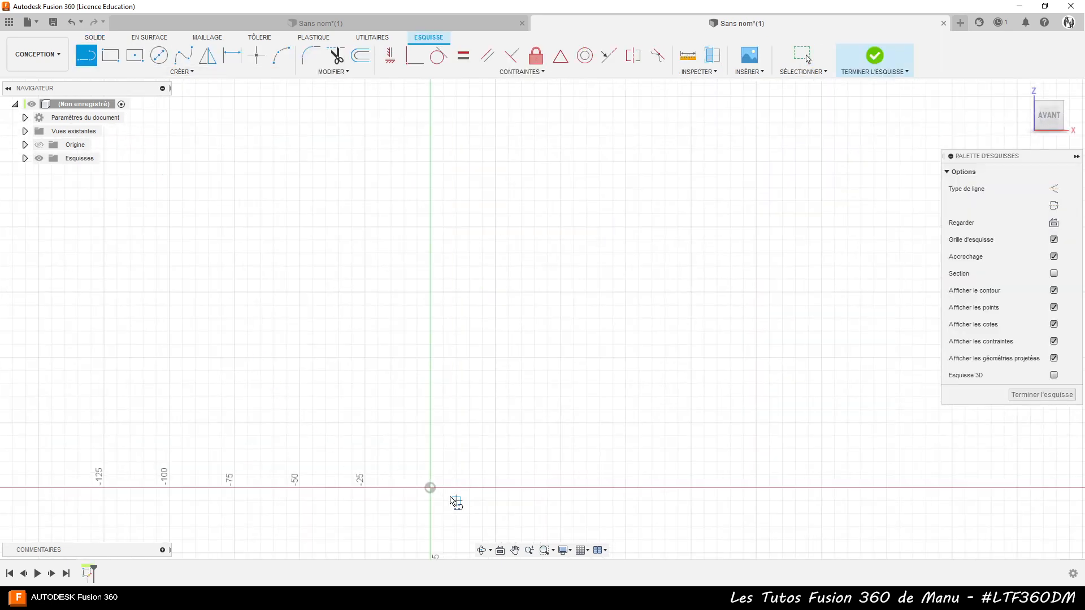
click(428, 489)
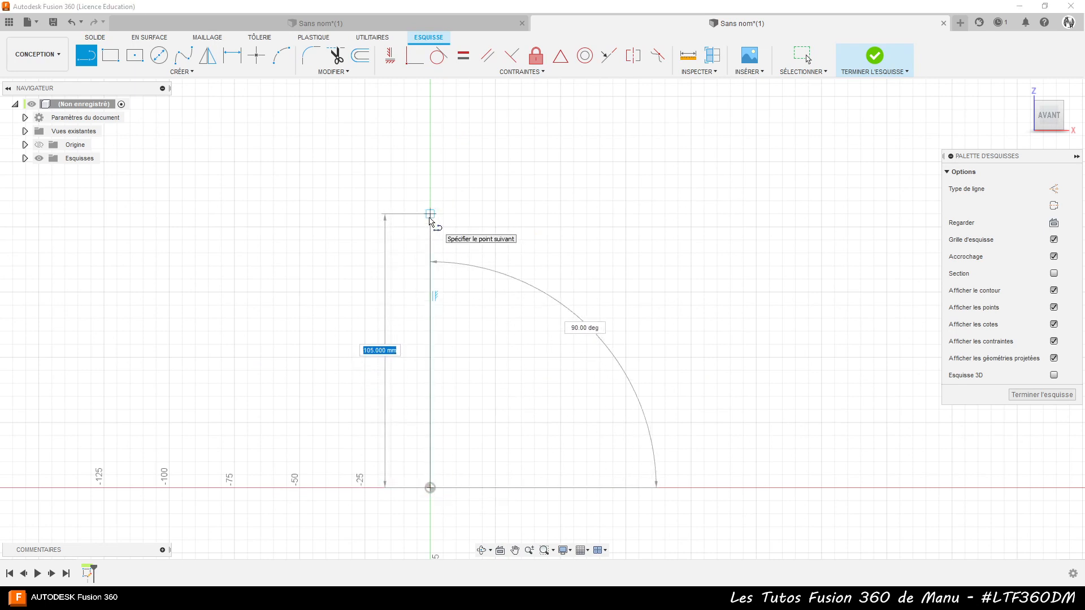
text(150)
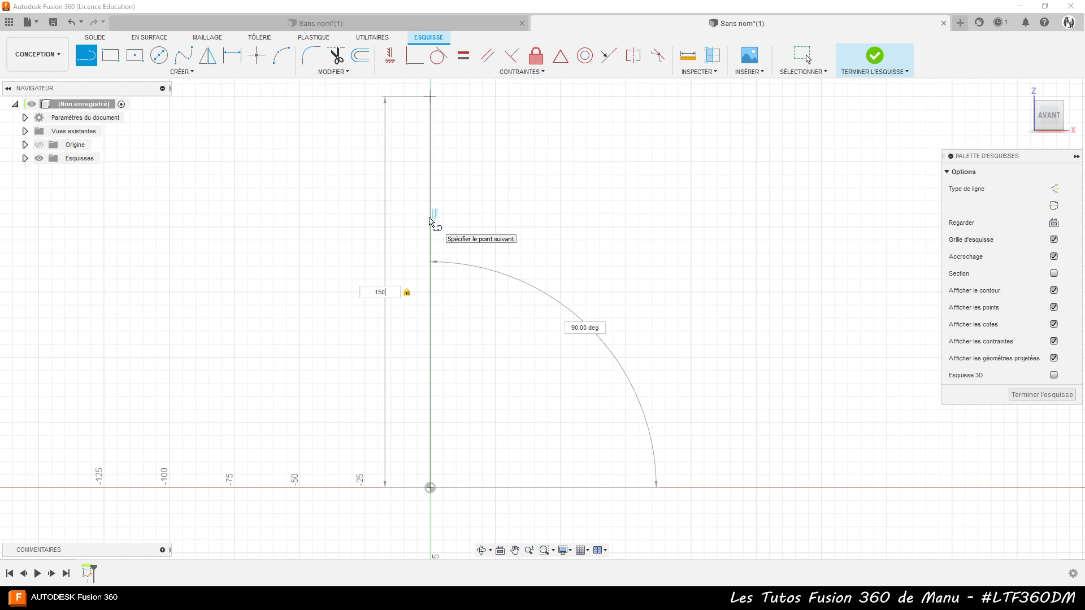
key(Return)
key(Escape)
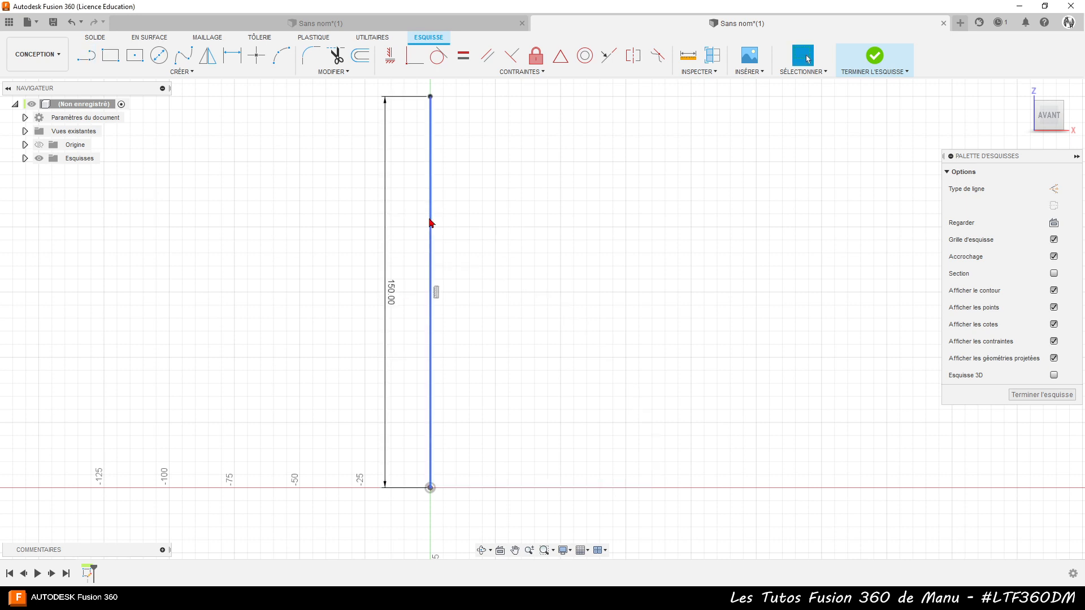
Draw a 100 mm horizontal line from the origin in the positive X direction.
click(86, 54)
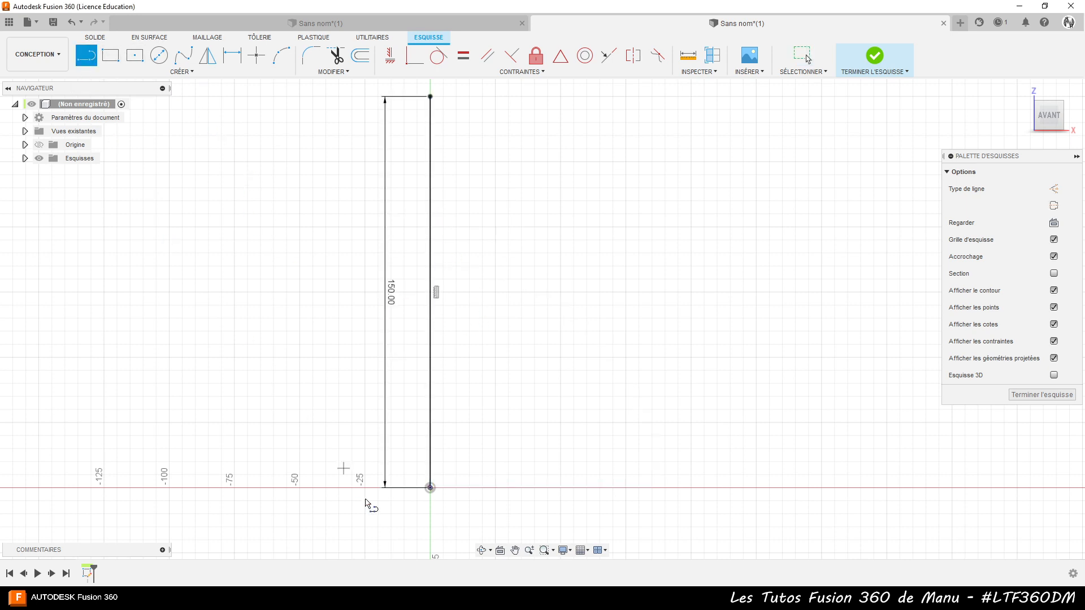
click(430, 488)
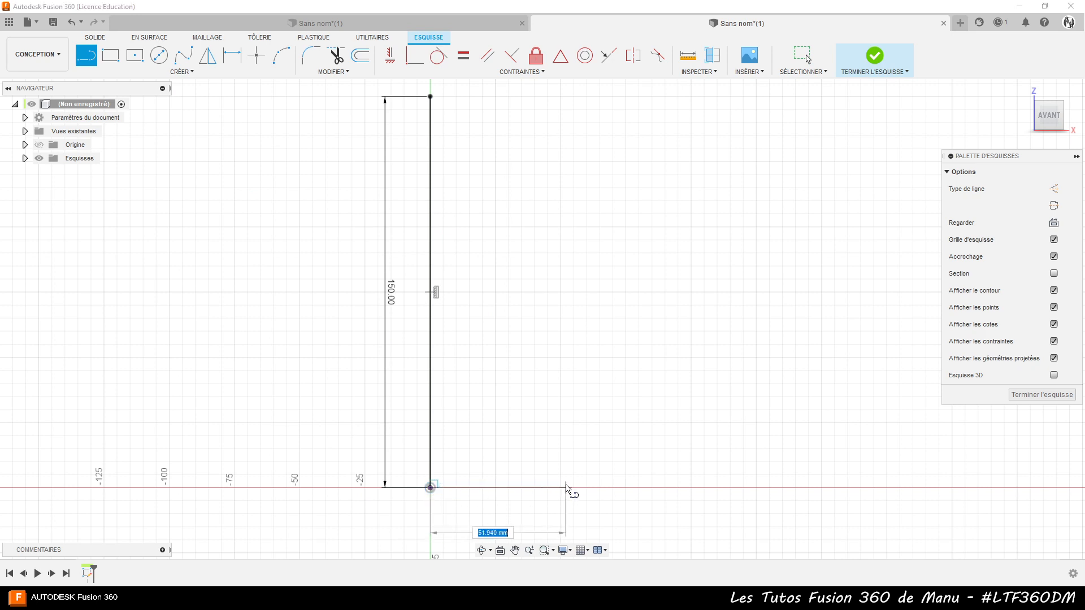
text(100)
key(Return)
key(Escape)
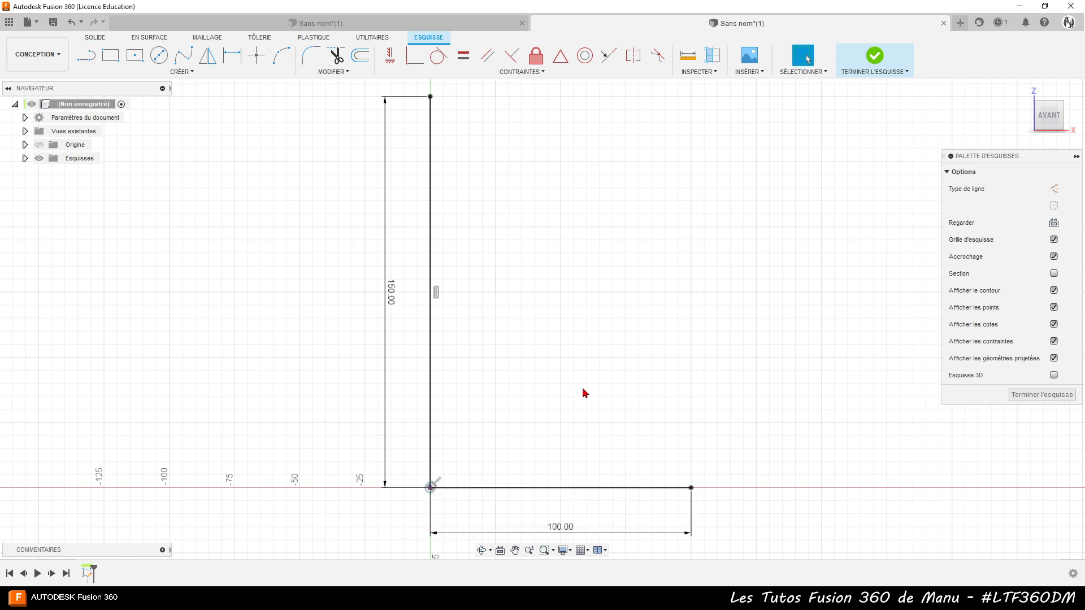
Convert the vertical 150 mm line to construction geometry.
click(430, 271)
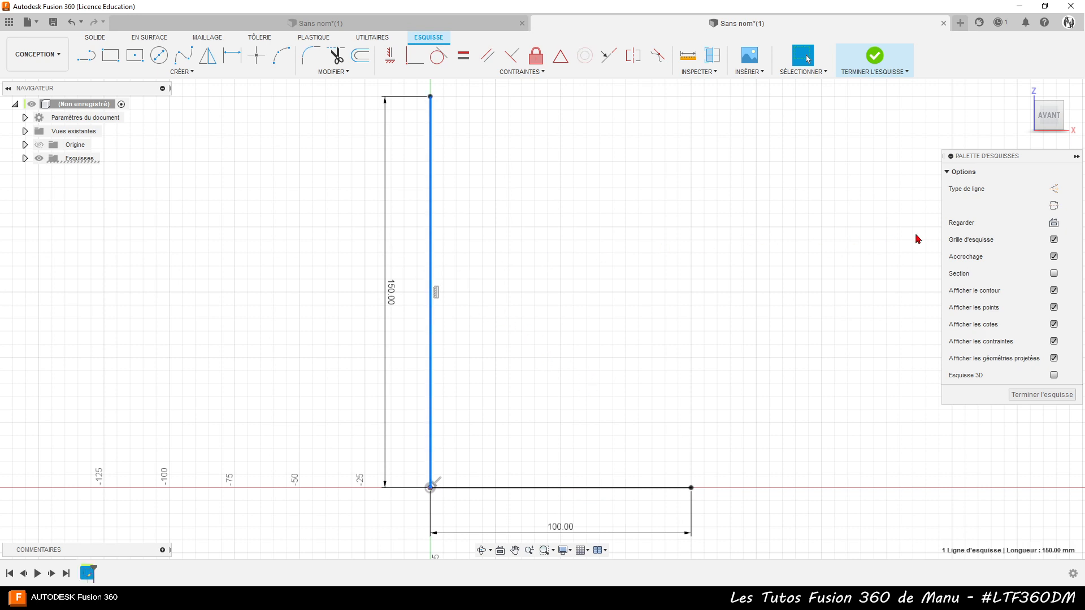
click(1055, 206)
click(759, 261)
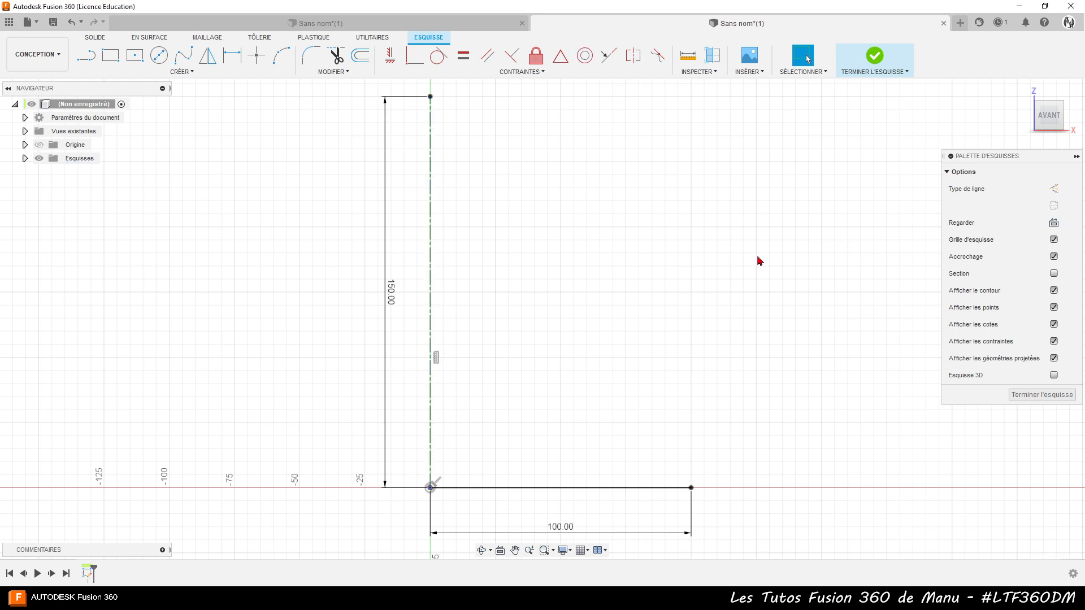
Draw a circle centred on the construction line's midpoint and passing through the origin.
click(159, 56)
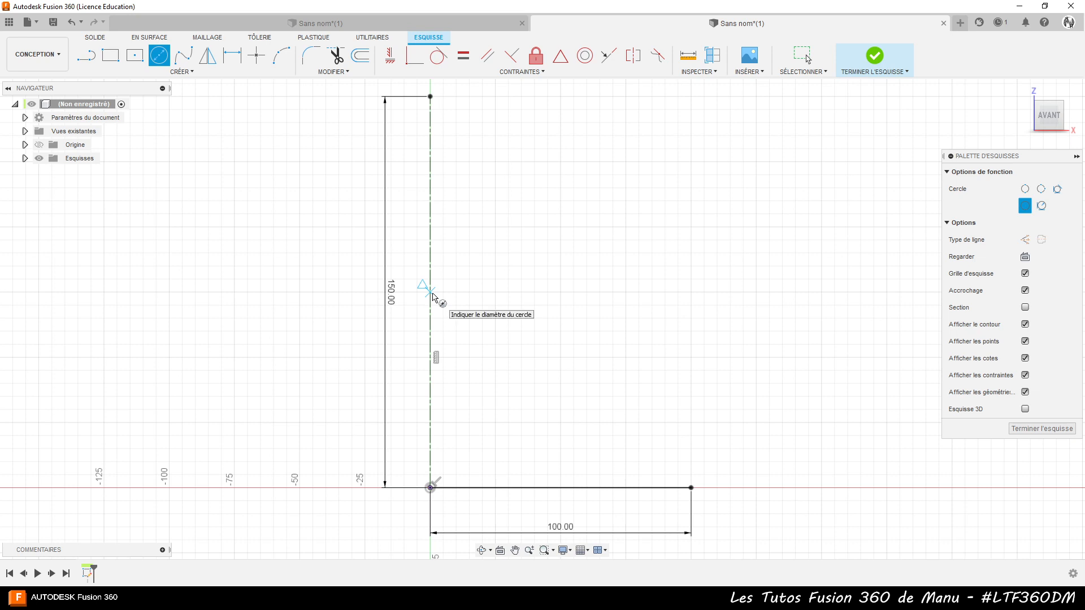
click(432, 293)
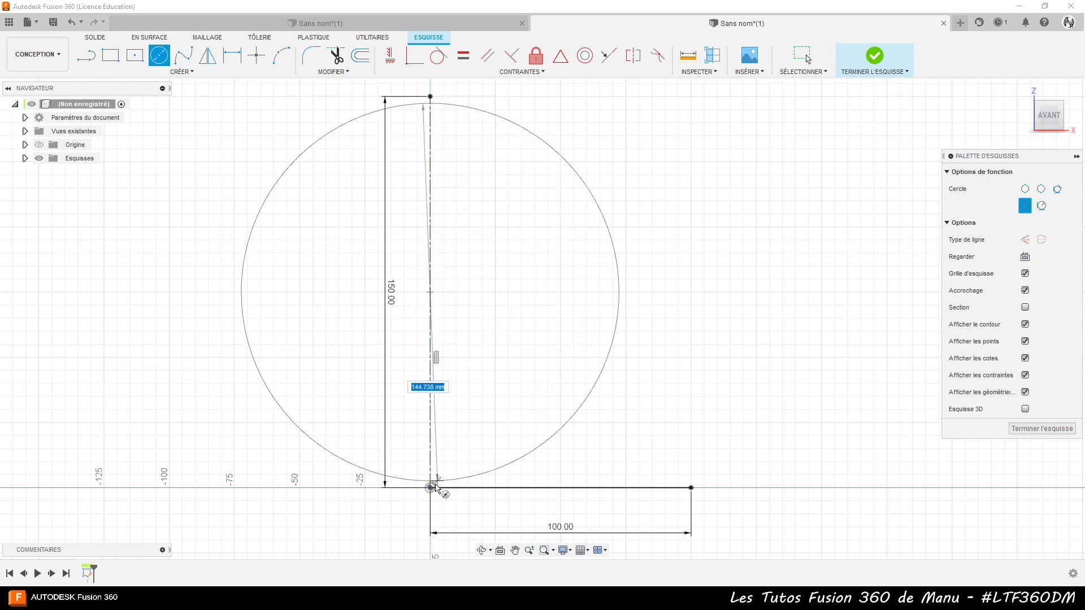
click(431, 489)
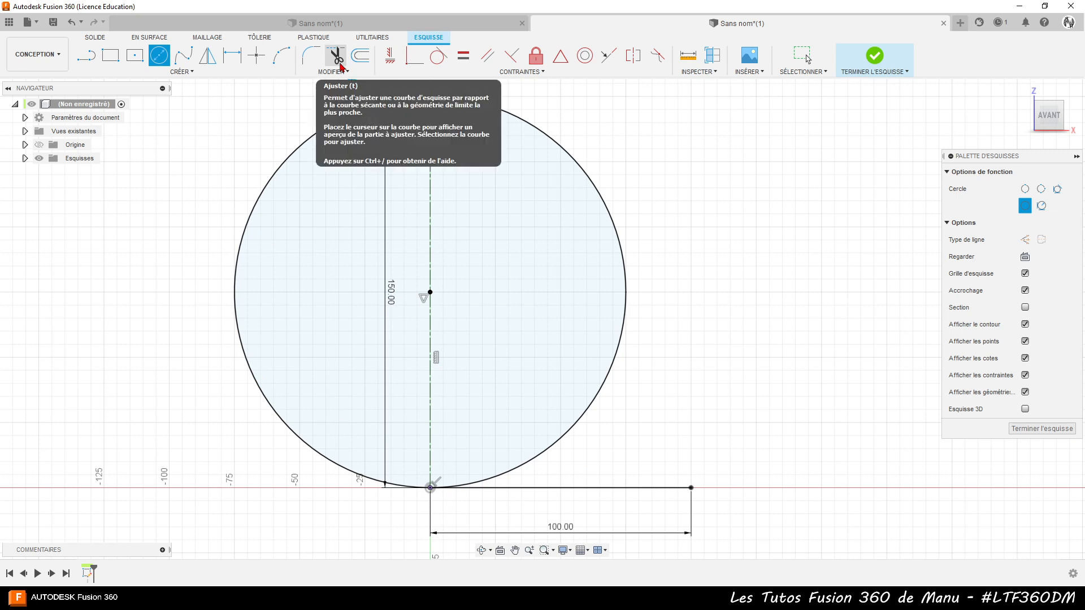
Trim away the half of the circle on the negative X side of the construction line and finish the sketch.
click(338, 59)
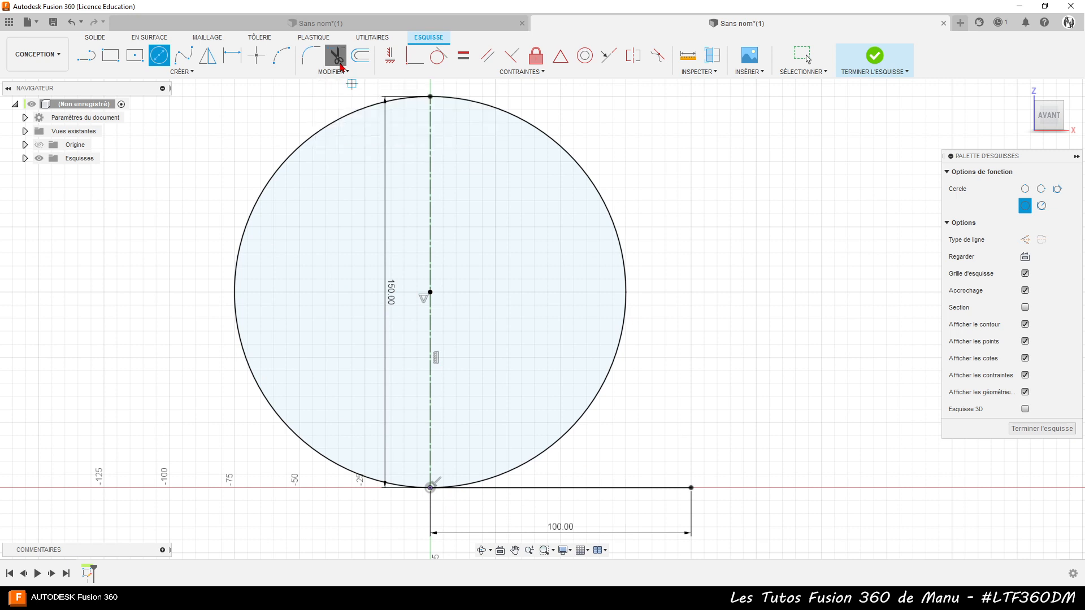
click(276, 175)
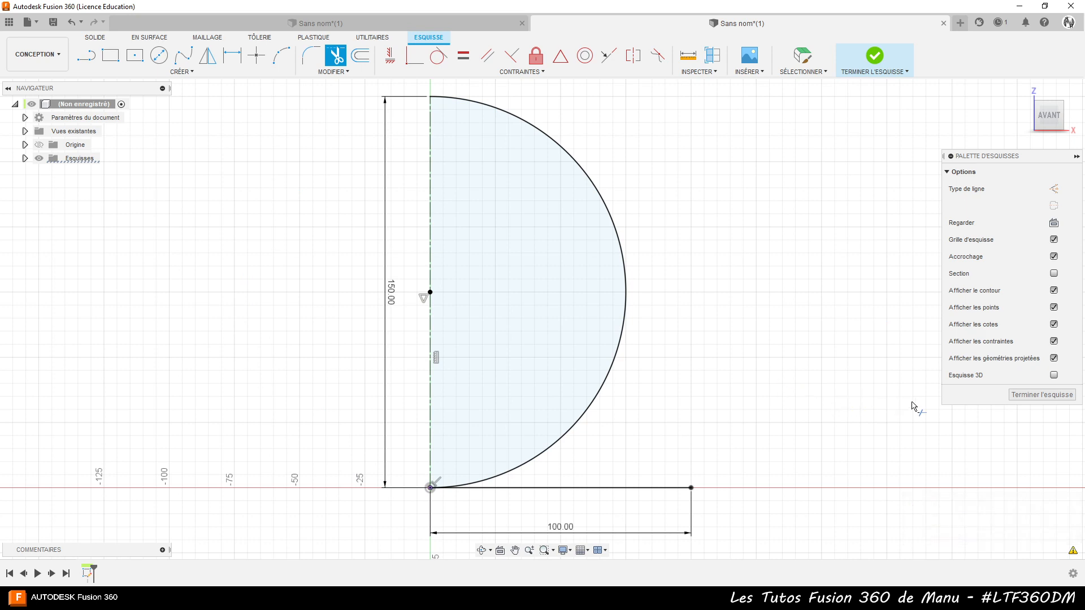
click(1063, 396)
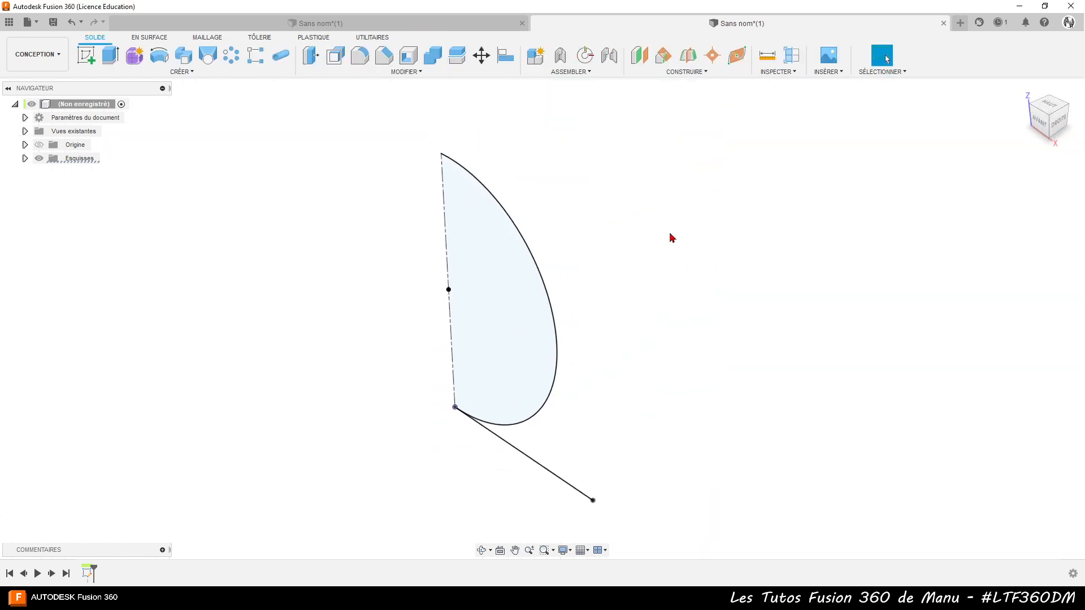
Revolve the half-circle profile 360° about the vertical construction line as a new body.
click(498, 324)
click(160, 59)
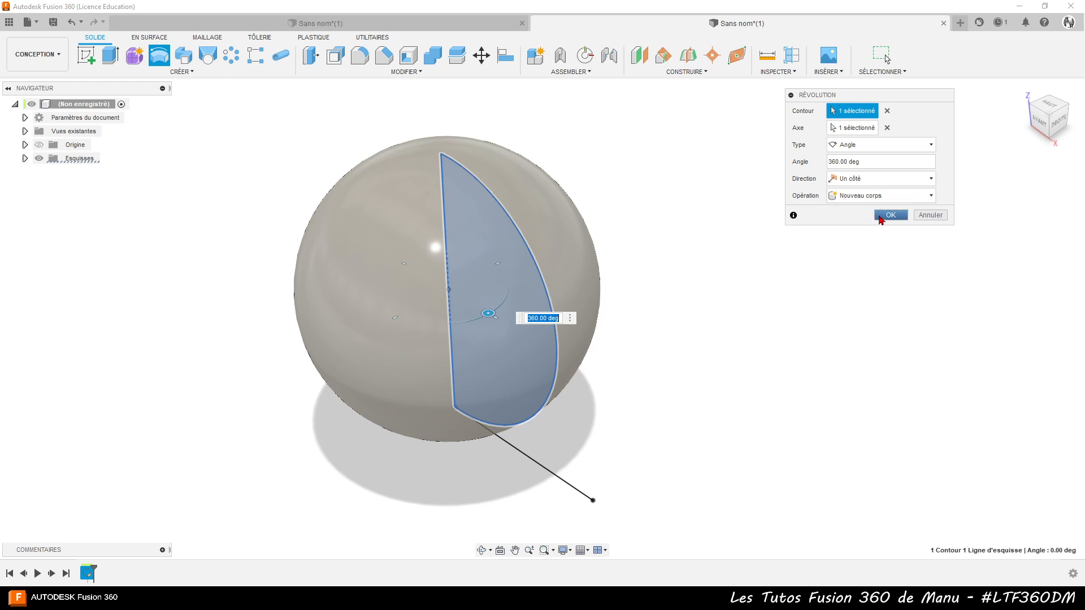
click(891, 216)
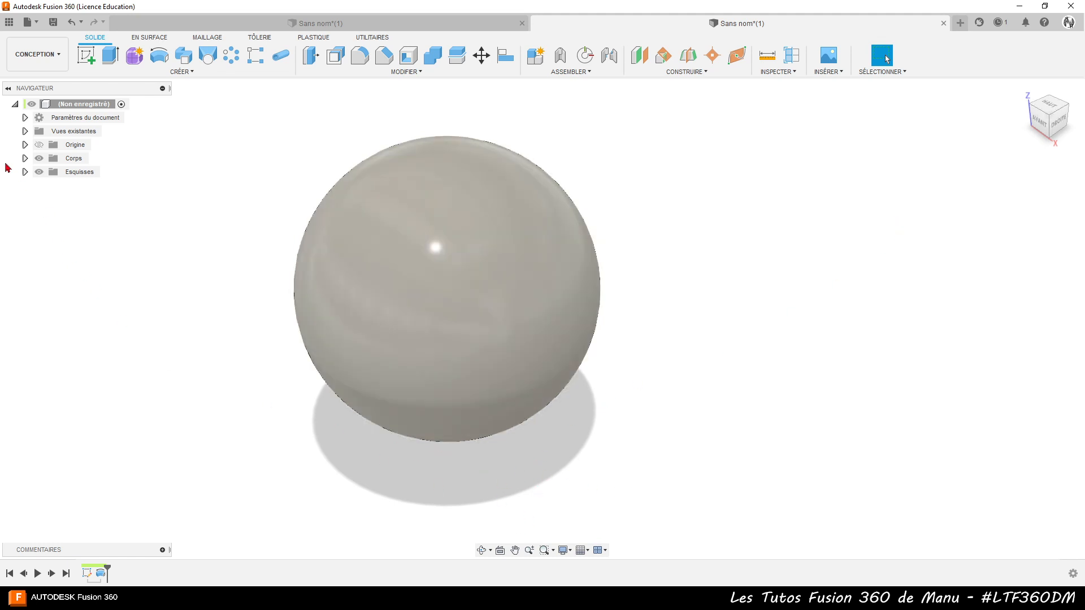
Show Esquisse1 and sweep its 100 mm line as a surface along the vertical construction line, with a twist angle of 360*5.
click(25, 172)
click(49, 185)
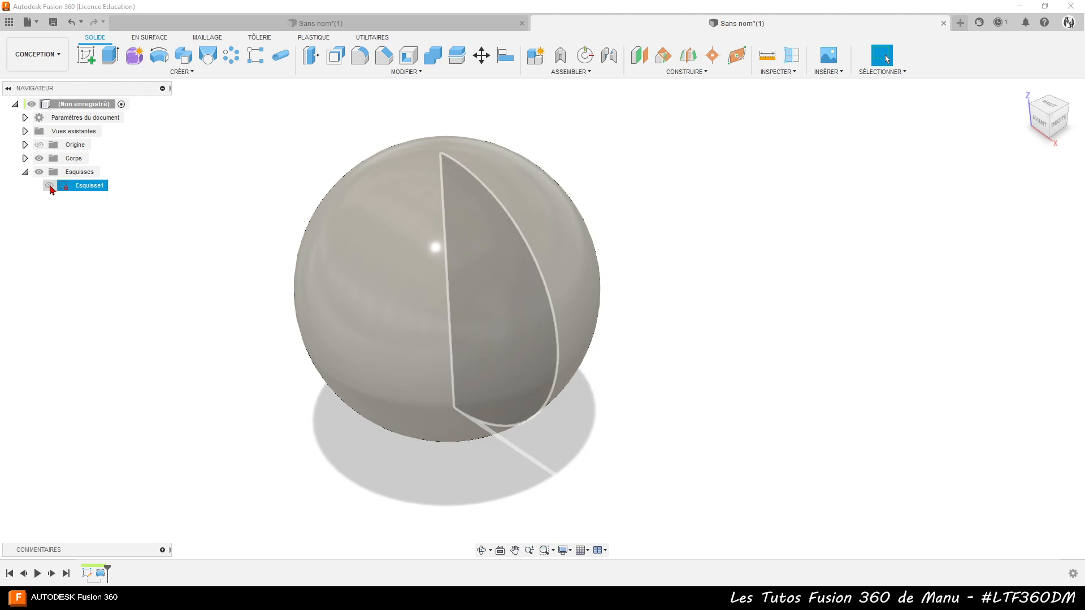
click(148, 39)
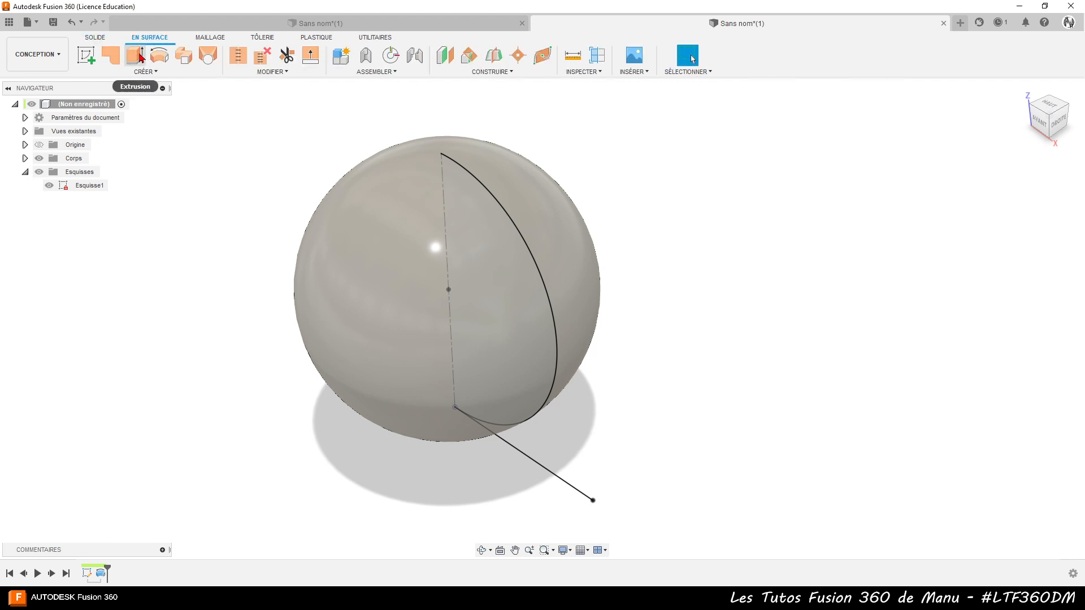
click(185, 57)
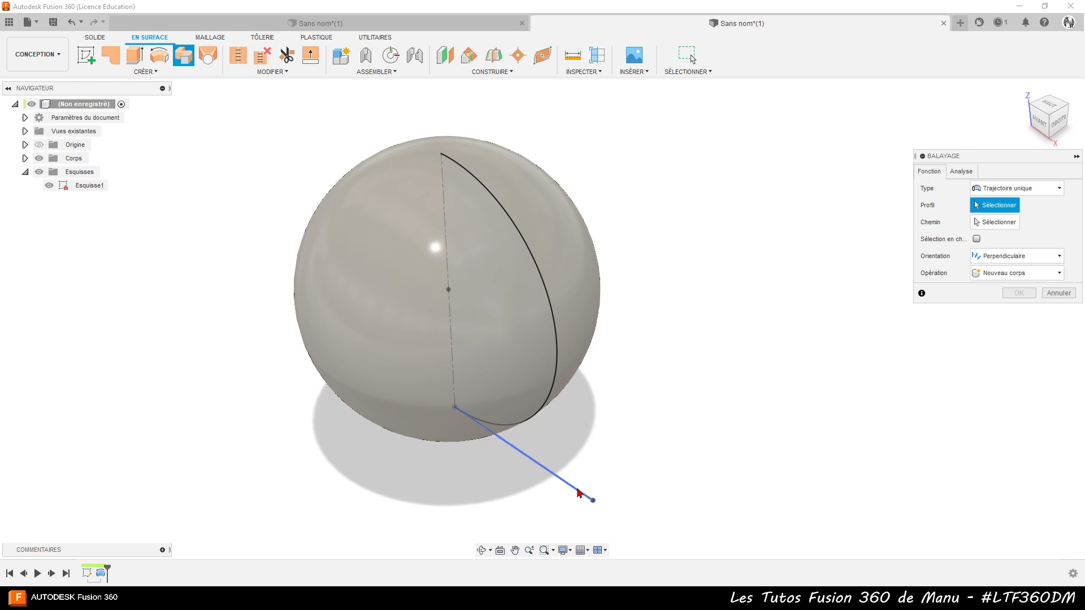
click(579, 492)
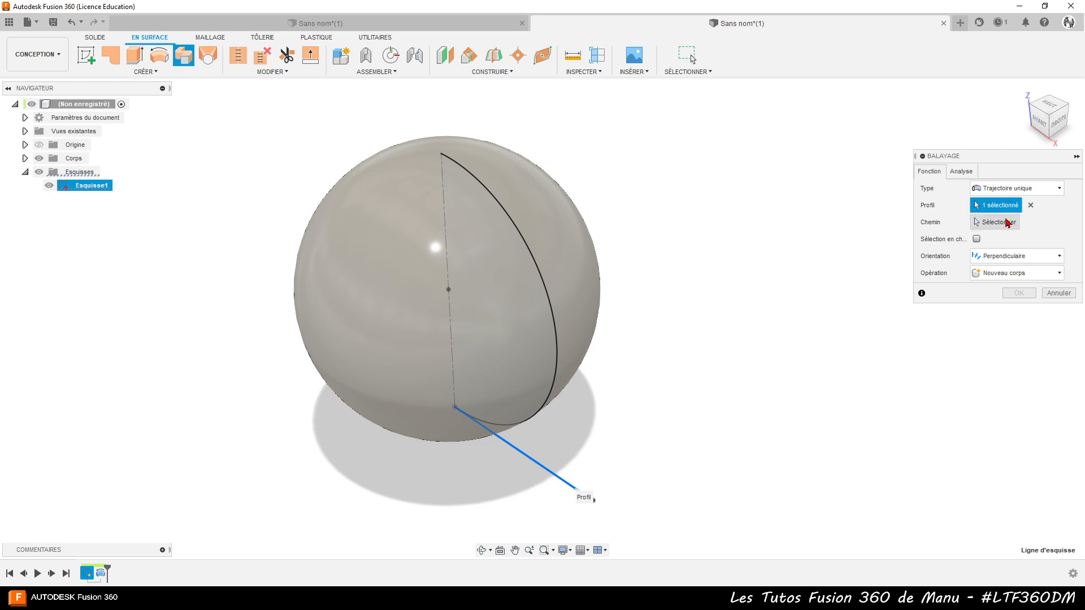
click(1003, 226)
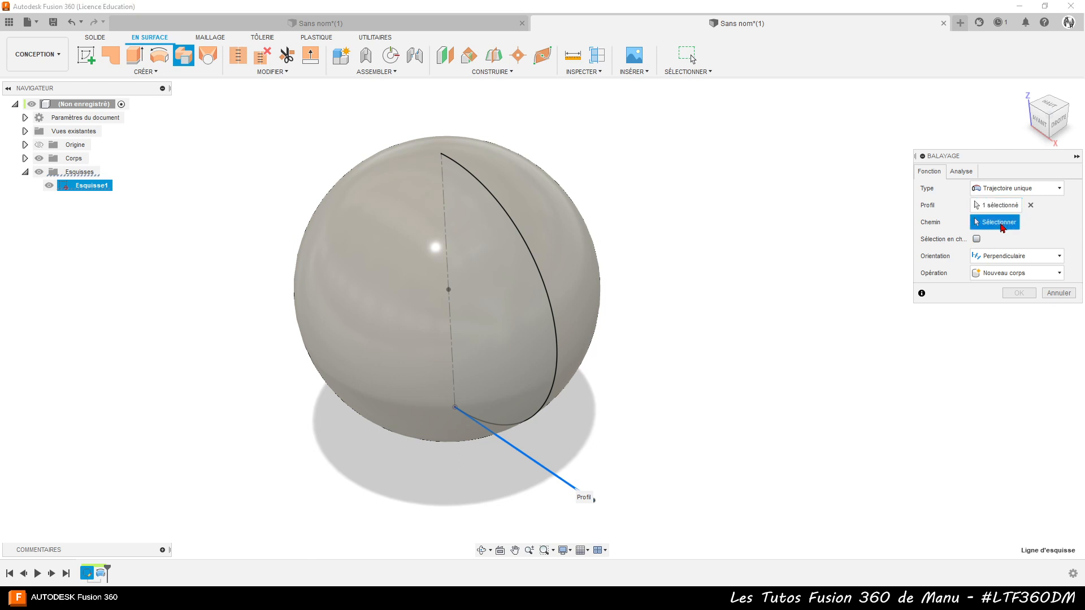
click(447, 255)
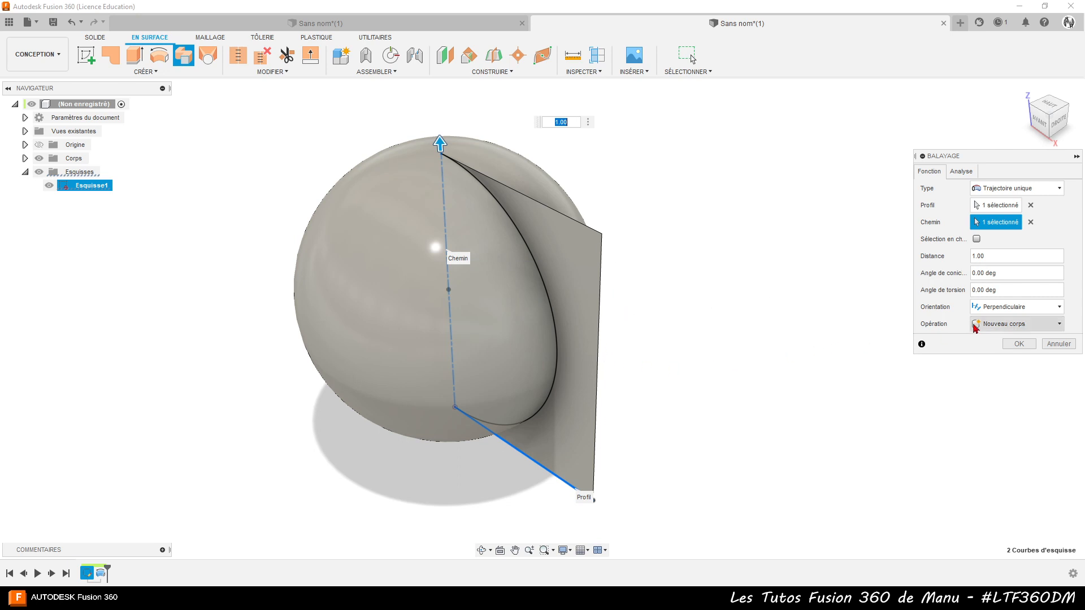
click(1018, 290)
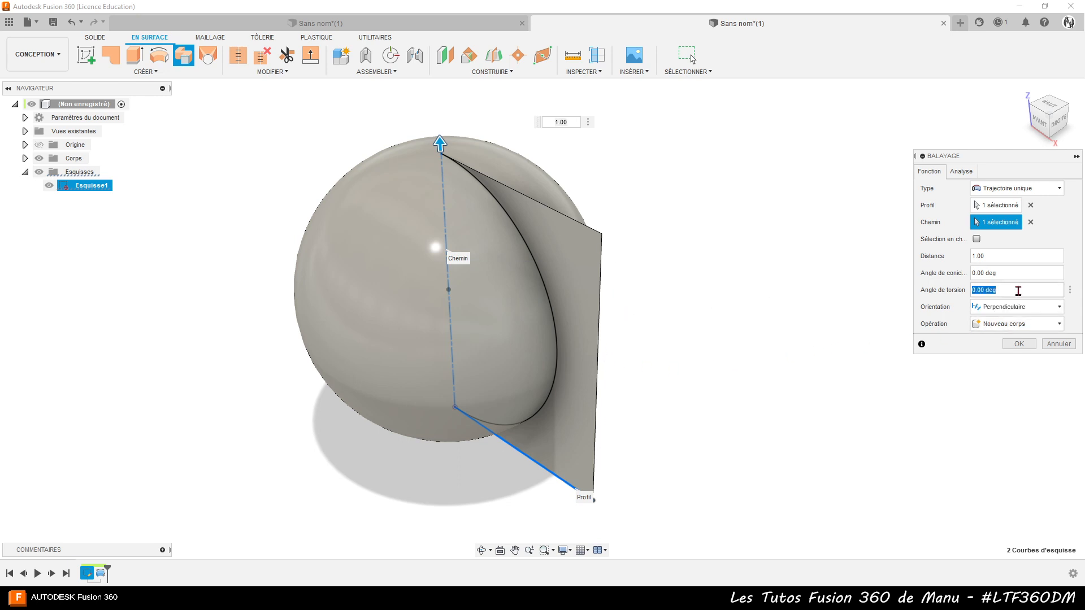
text(360*5)
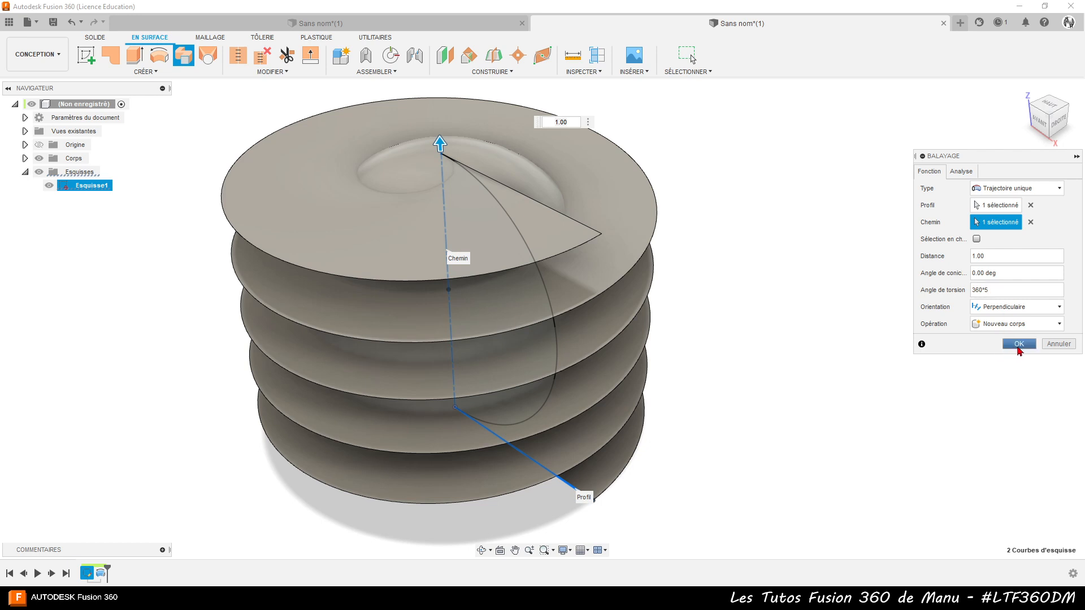
click(1018, 345)
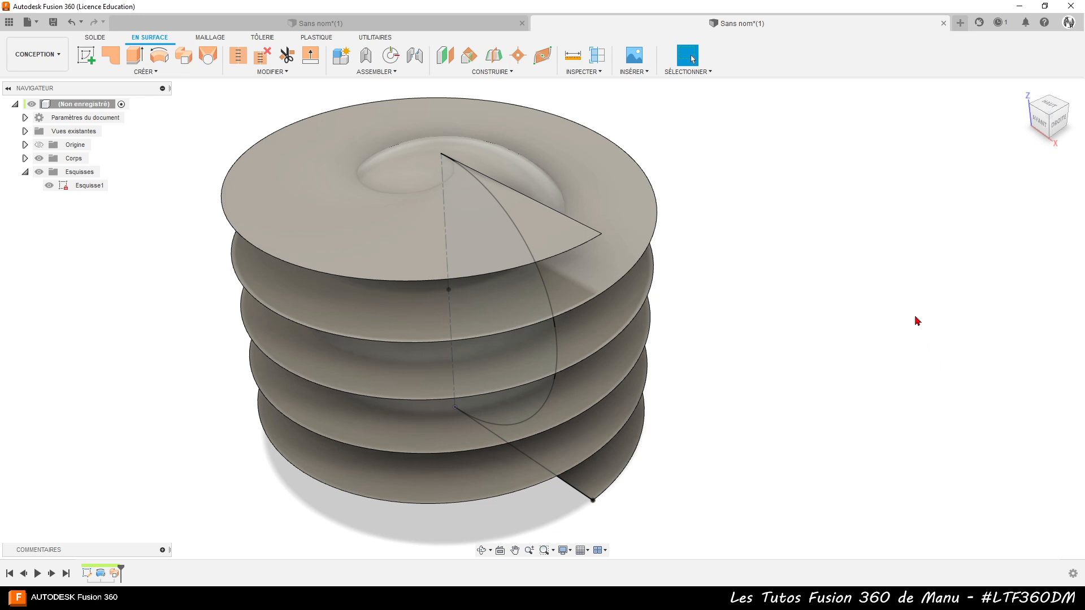
Split the sphere's face using the twisted swept surface as the splitting tool, with tool extension off.
click(270, 72)
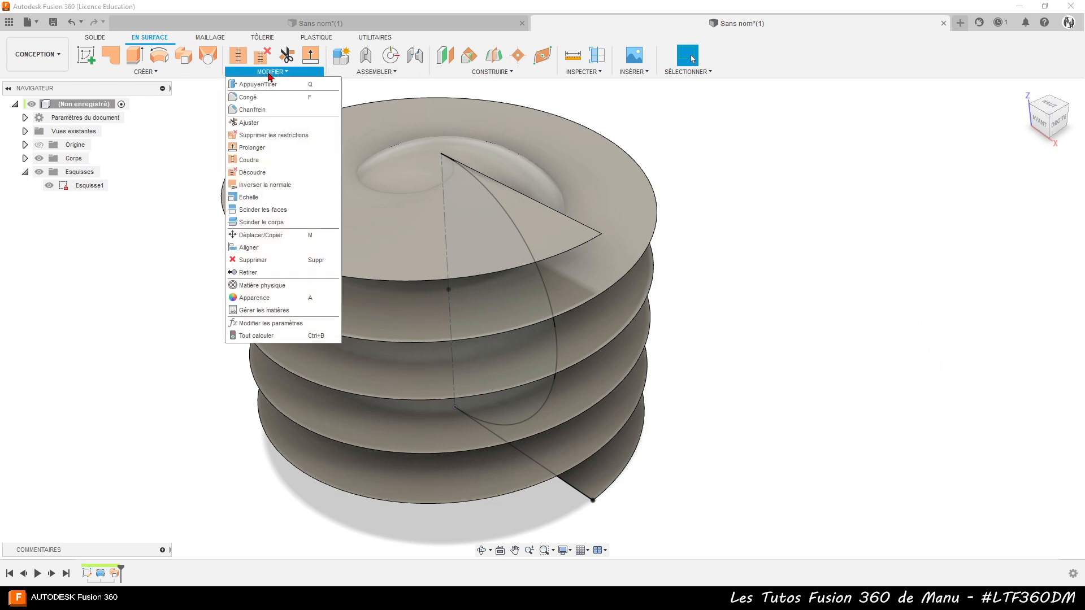
click(259, 212)
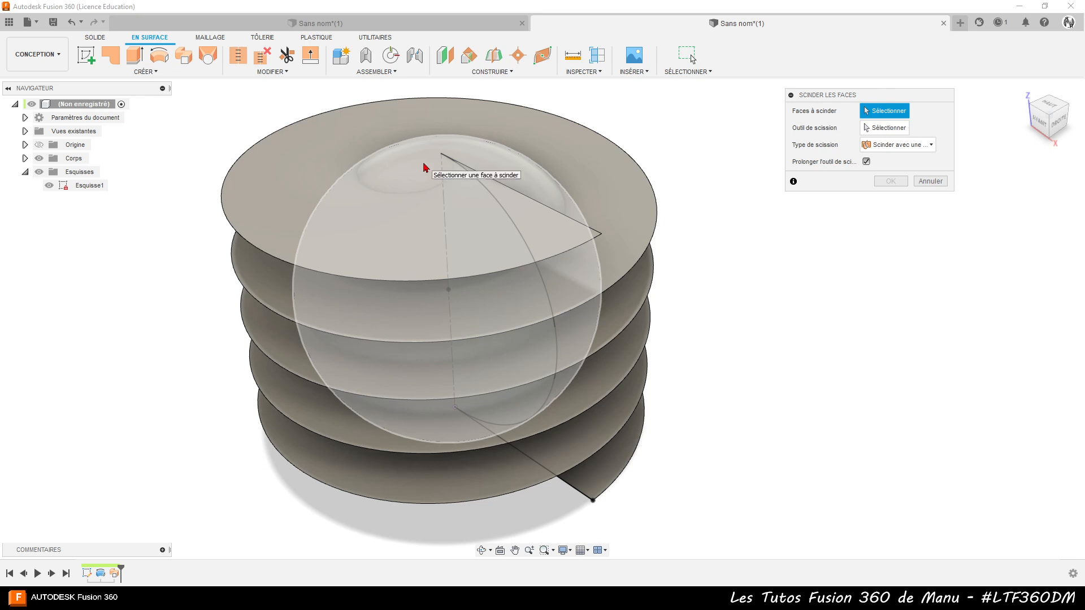
click(425, 167)
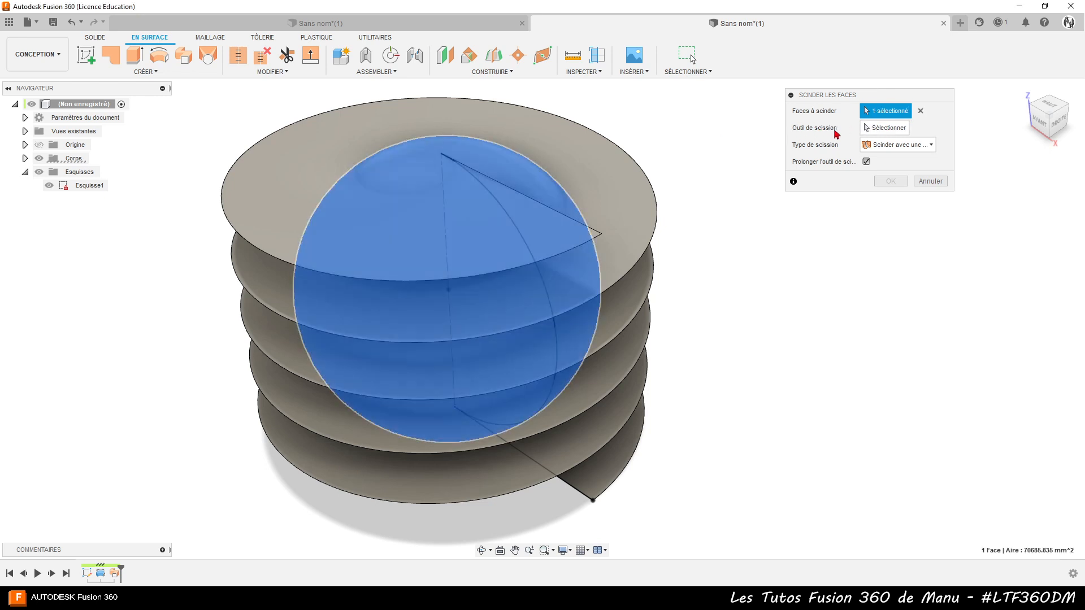
click(873, 127)
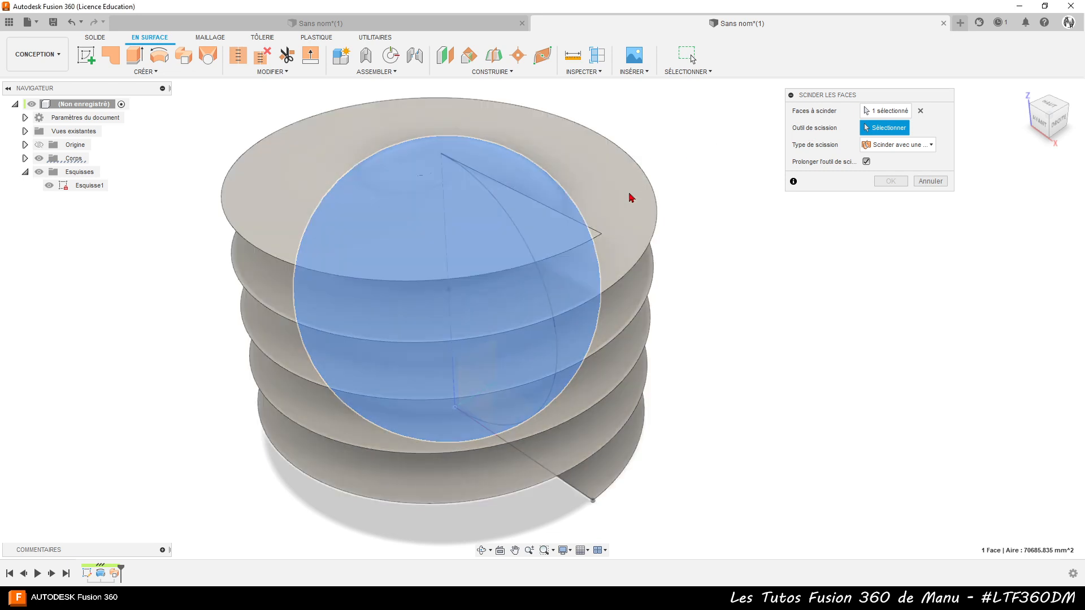
click(631, 194)
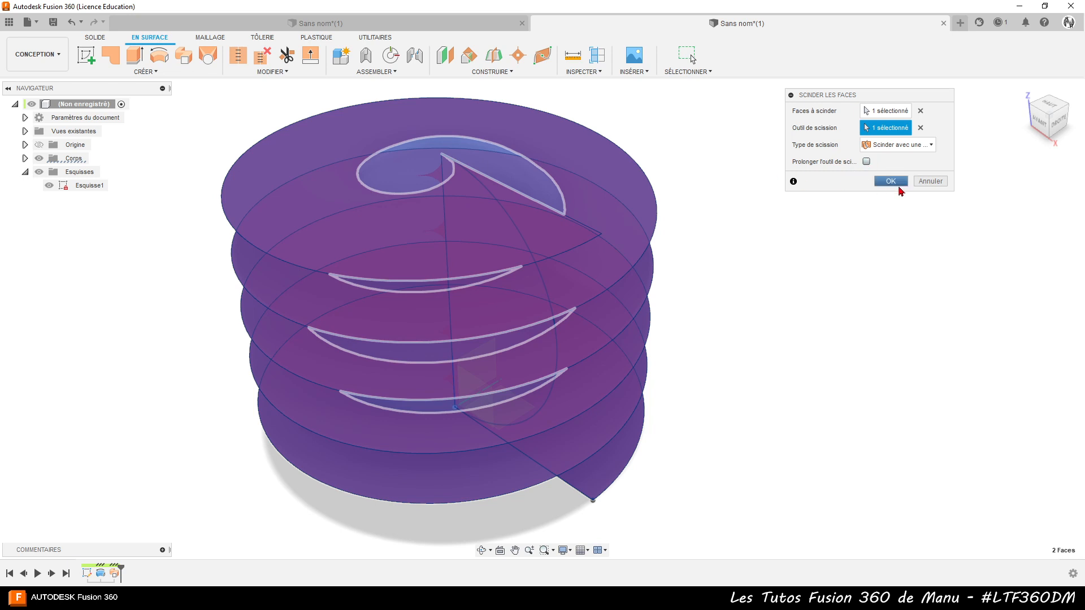
click(890, 182)
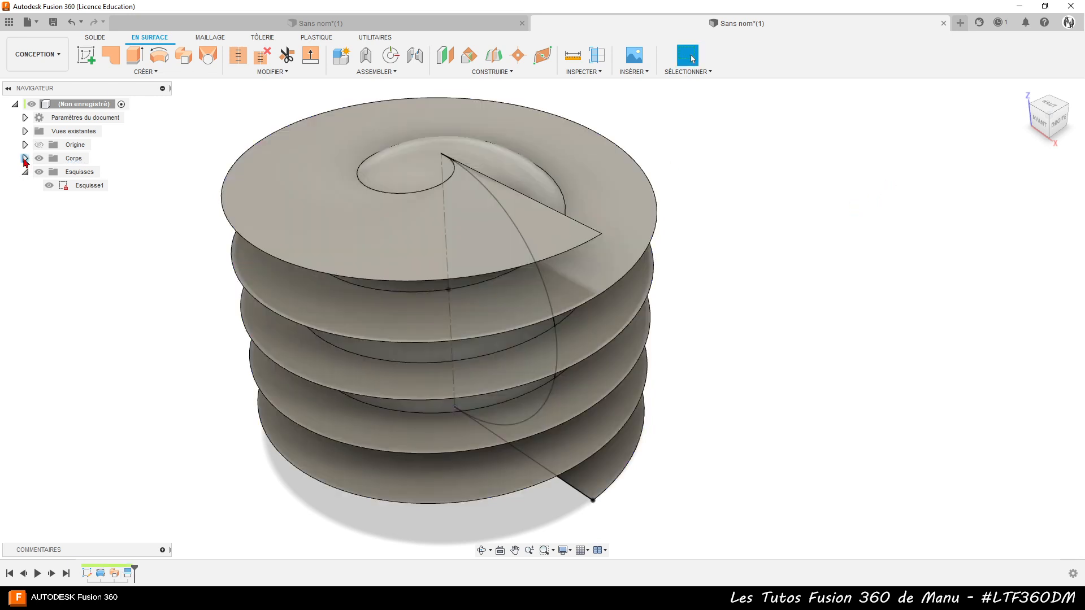
Hide the swept surface body Corps2 and the sketch Esquisse1, and select the spiral edge on the sphere.
click(24, 159)
click(48, 189)
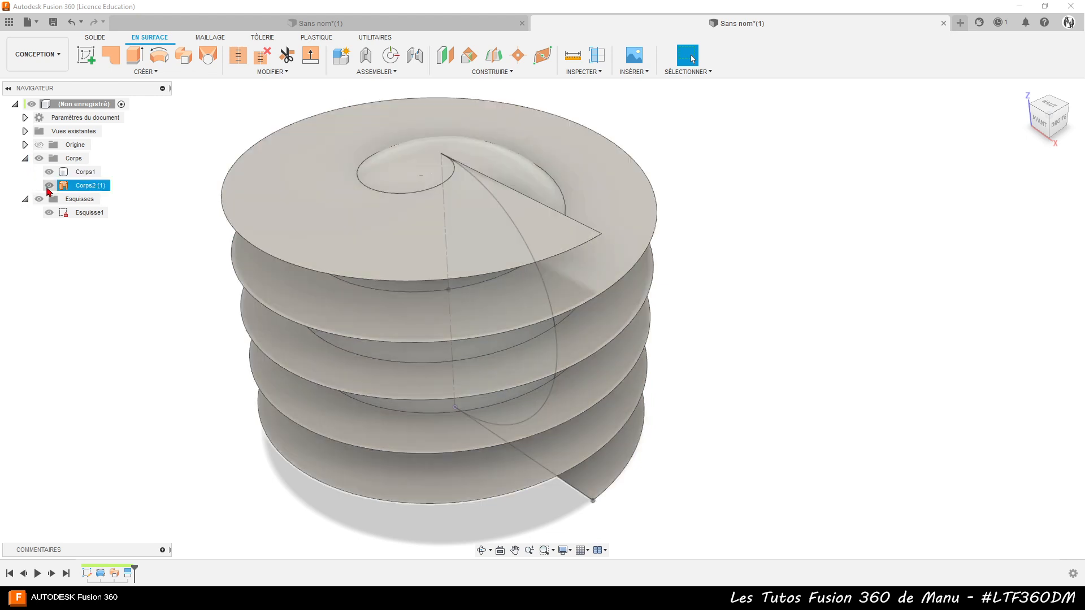
click(48, 186)
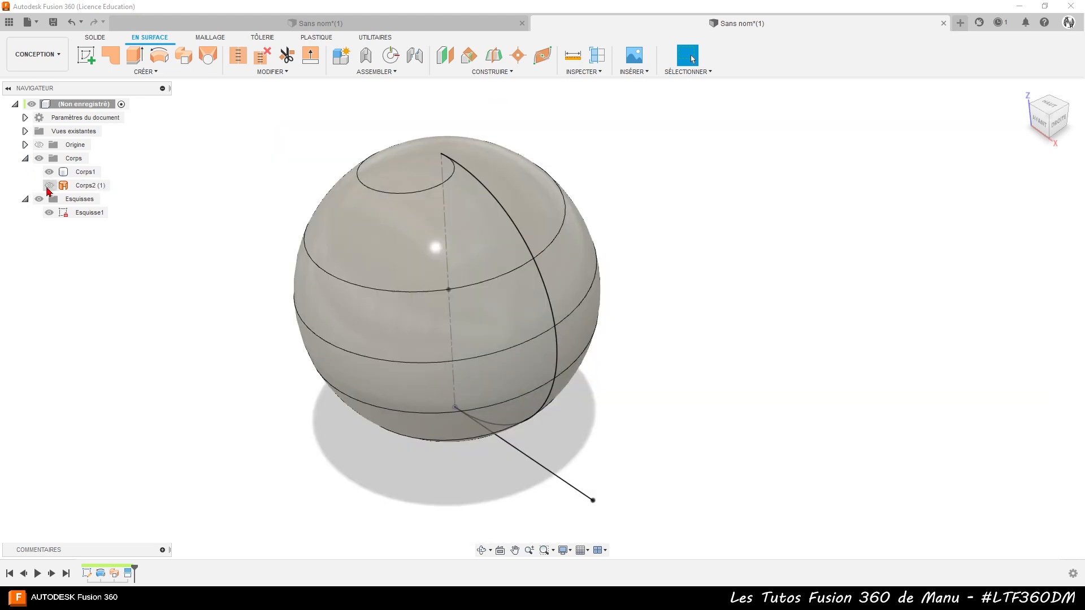
click(49, 214)
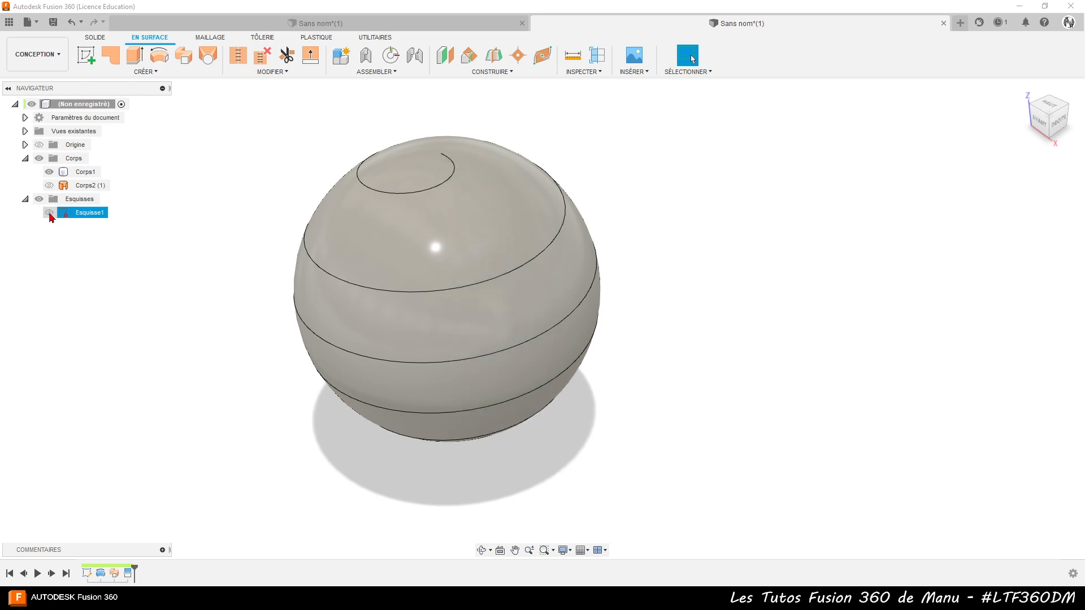
click(413, 167)
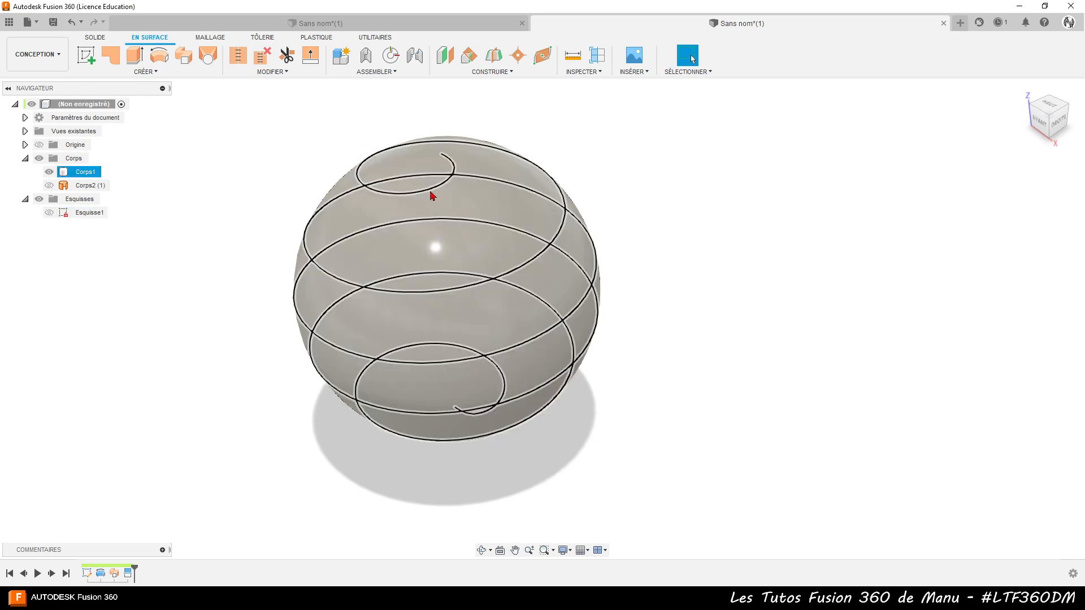
click(431, 192)
mouse_move(804, 361)
shift+middle_down()
mouse_move(811, 315)
mouse_move(811, 372)
shift+middle_up()
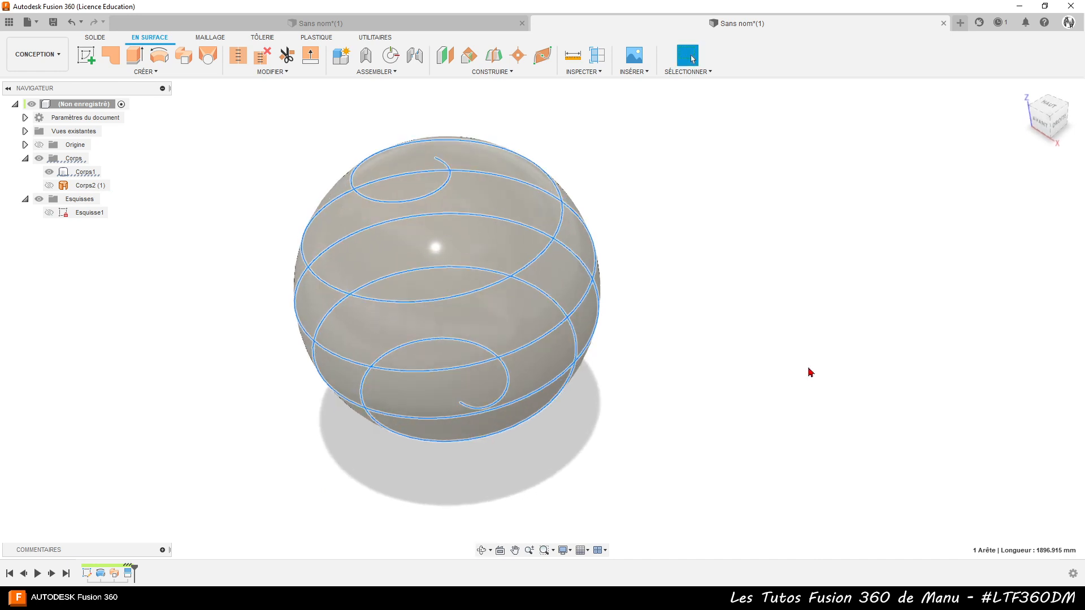
Create a sketch on the vertical XZ plane, include the sphere's spiral edge as 3D geometry, and finish the sketch.
click(86, 55)
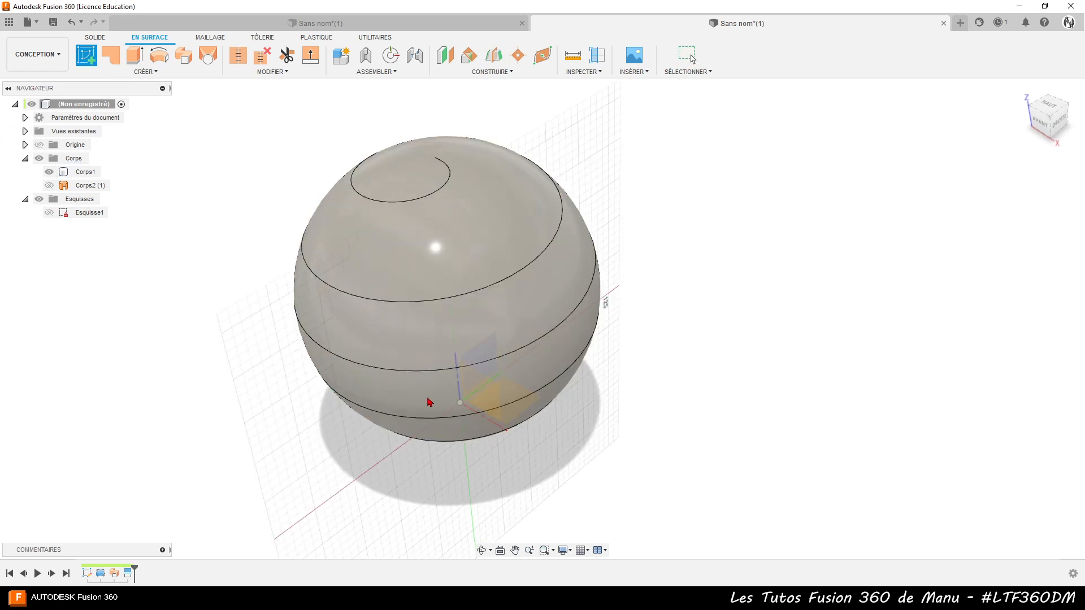
click(485, 394)
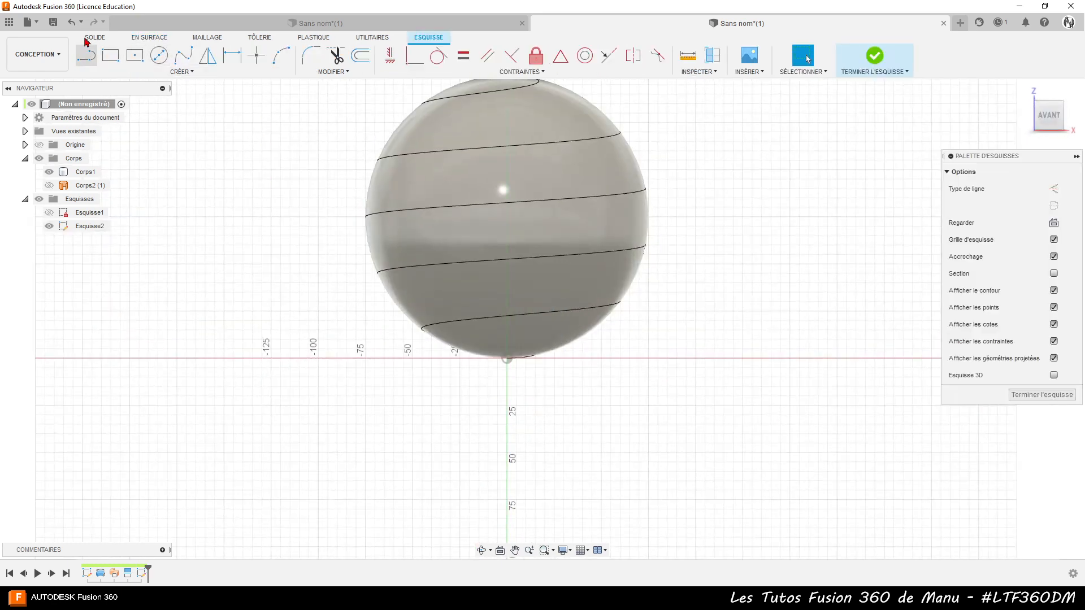
click(184, 74)
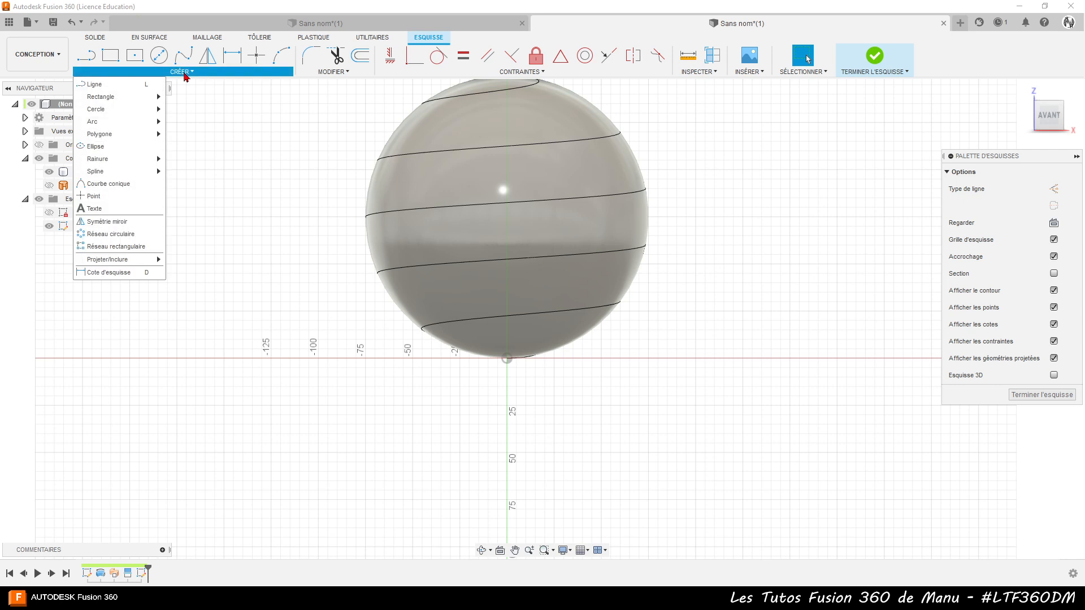
mouse_move(109, 263)
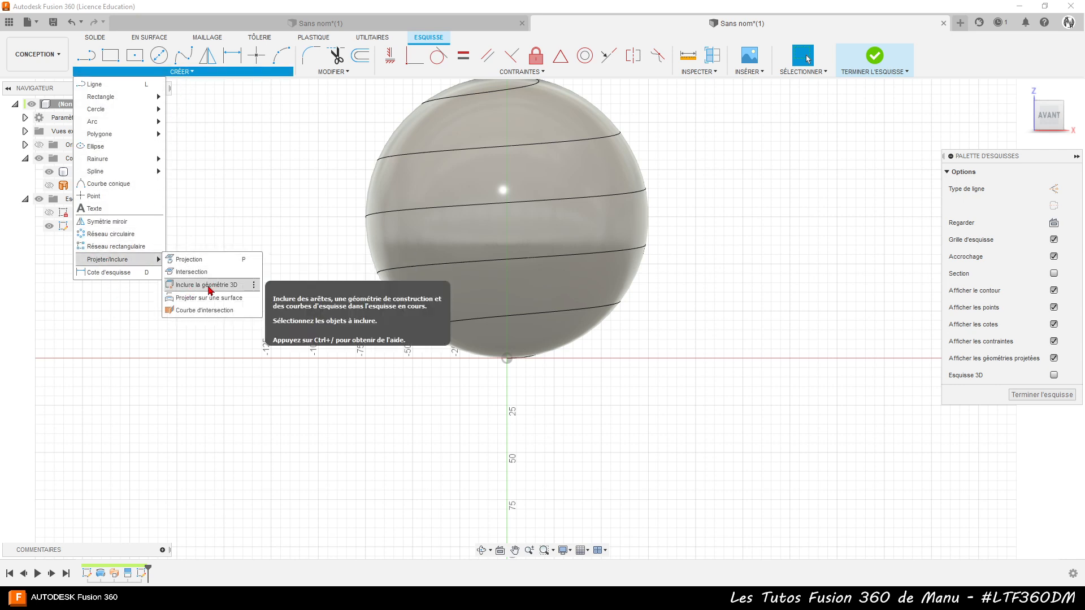
click(208, 285)
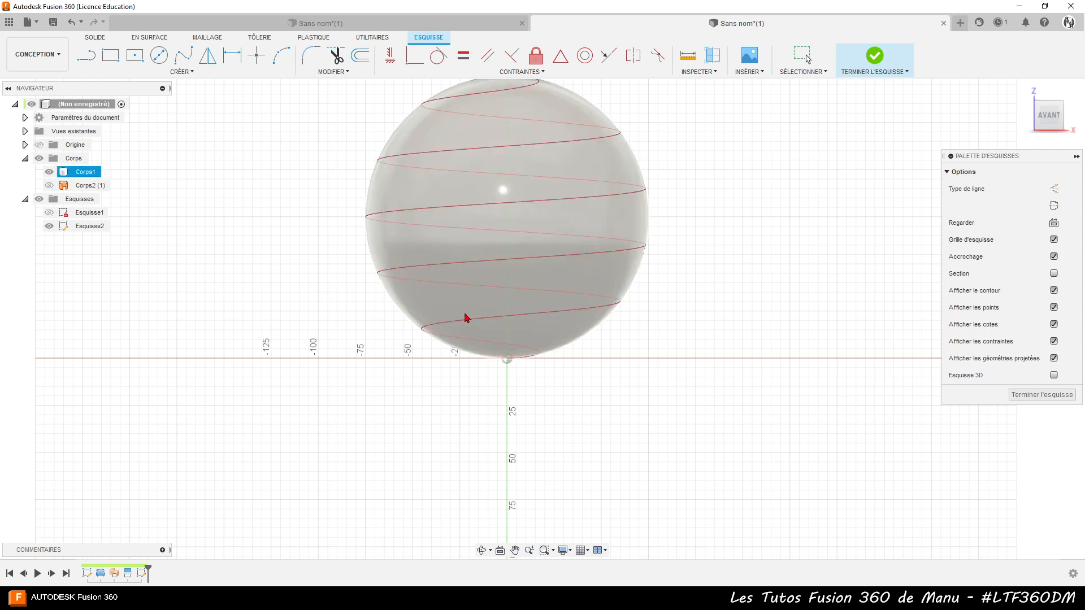
click(495, 324)
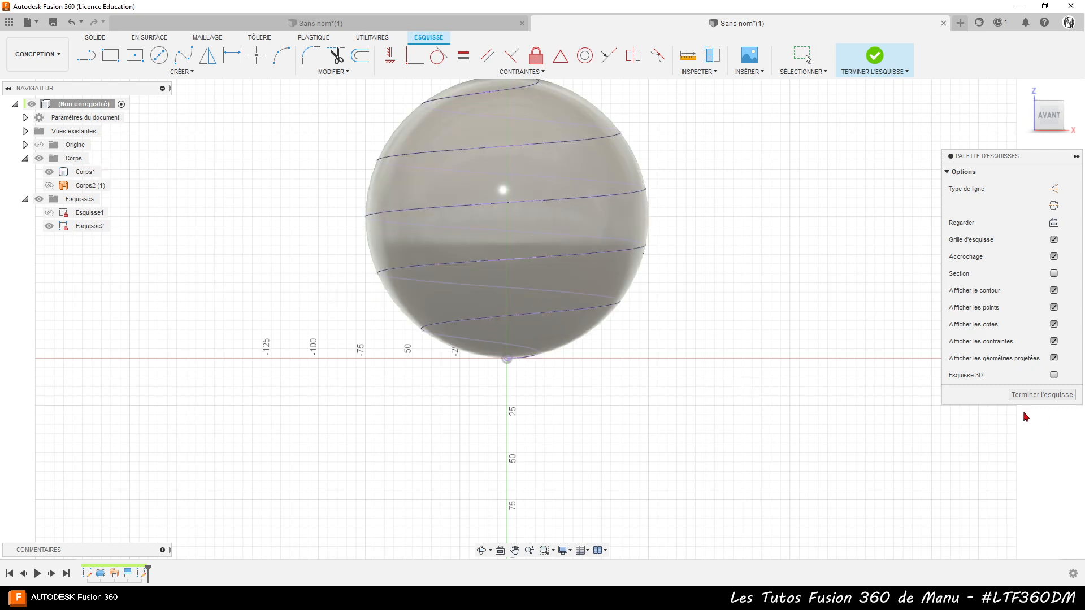
click(1052, 395)
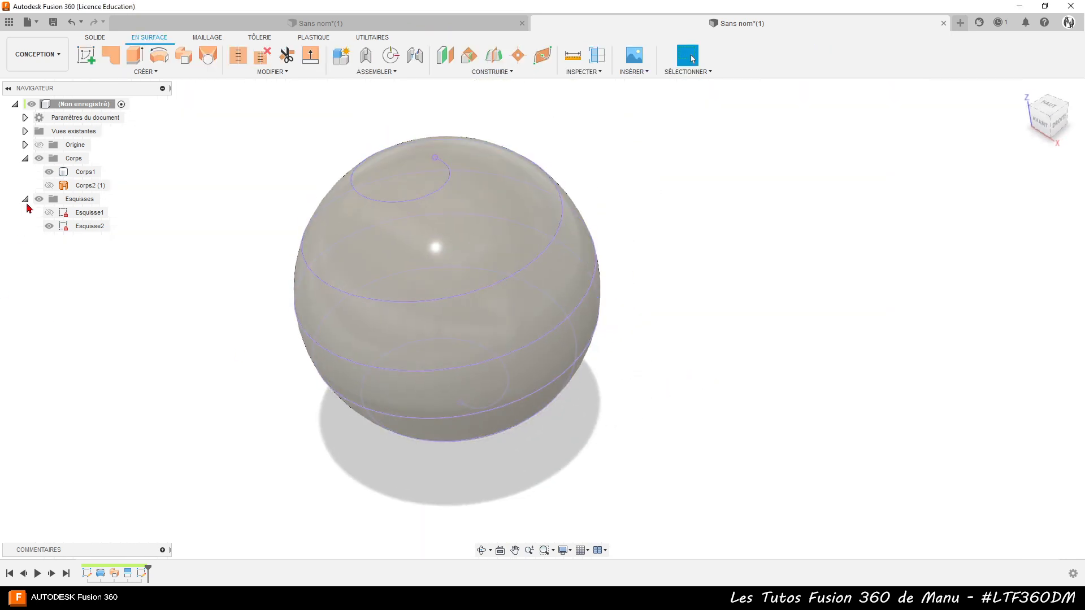
Hide the sphere body Corps1 so only the spiral curve of Esquisse2 is displayed.
click(55, 176)
click(50, 173)
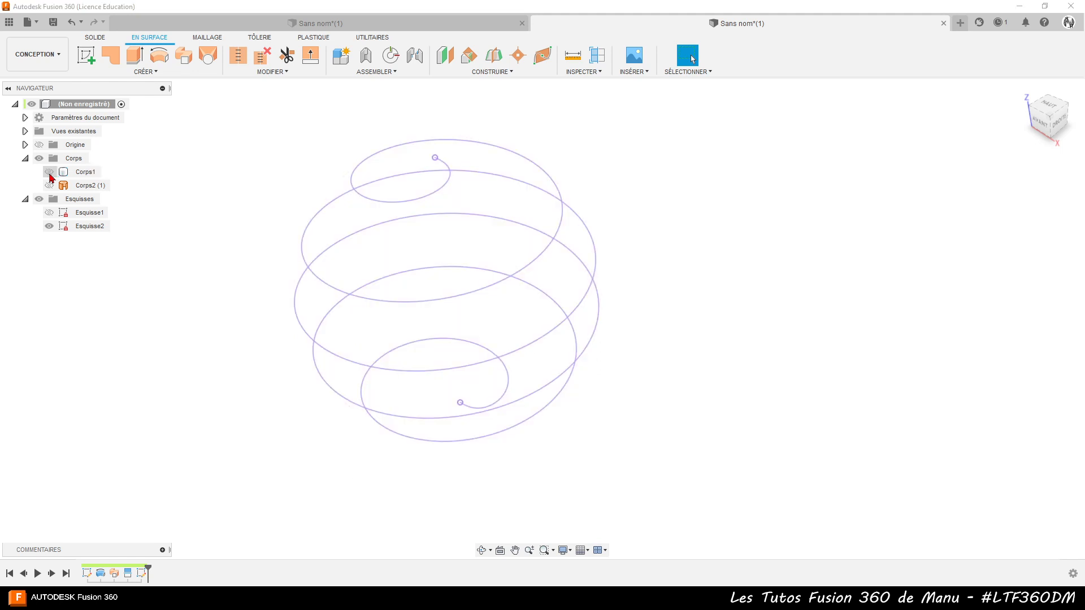
mouse_move(807, 384)
shift+middle_down()
mouse_move(792, 322)
mouse_move(780, 393)
mouse_move(802, 344)
mouse_move(807, 382)
mouse_move(816, 324)
mouse_move(811, 382)
mouse_move(823, 347)
mouse_move(821, 375)
shift+middle_up()
key(Escape)
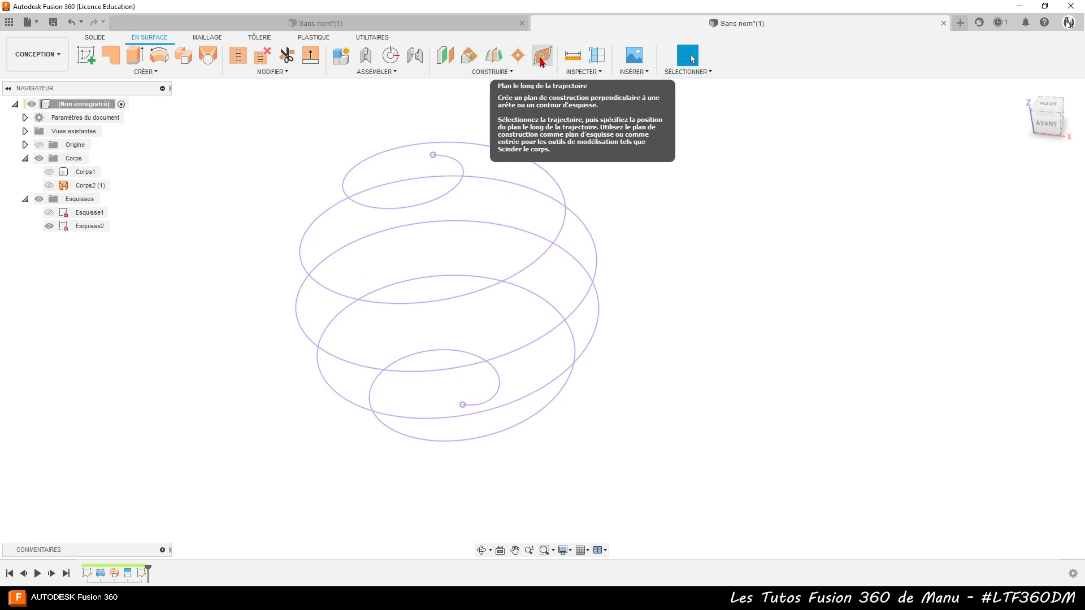
Create a plane along the spiral path at its upper end, with a proportional distance of 1.00.
click(542, 60)
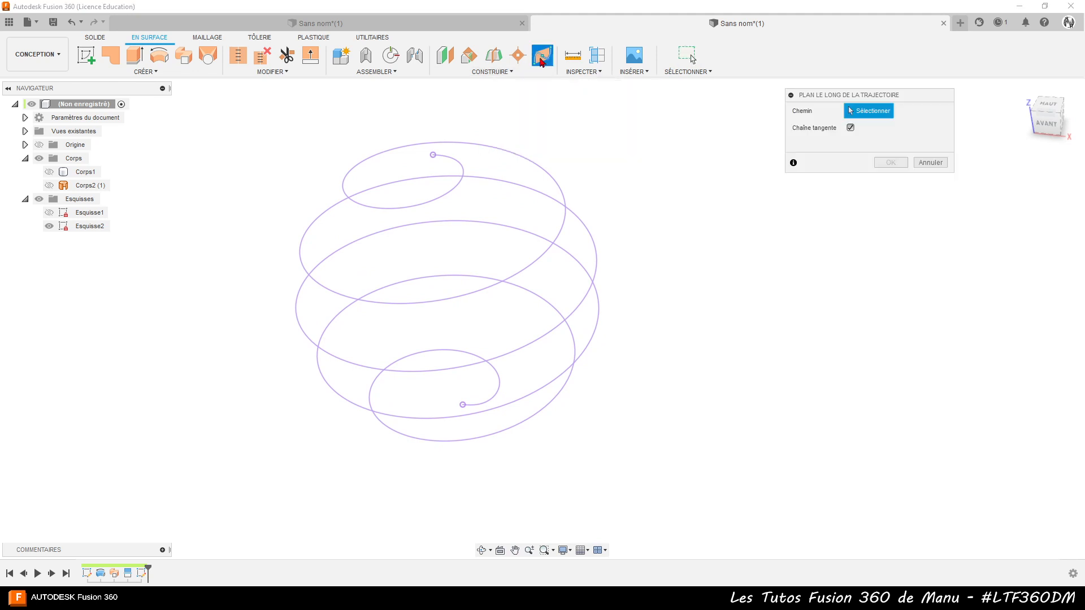
click(449, 161)
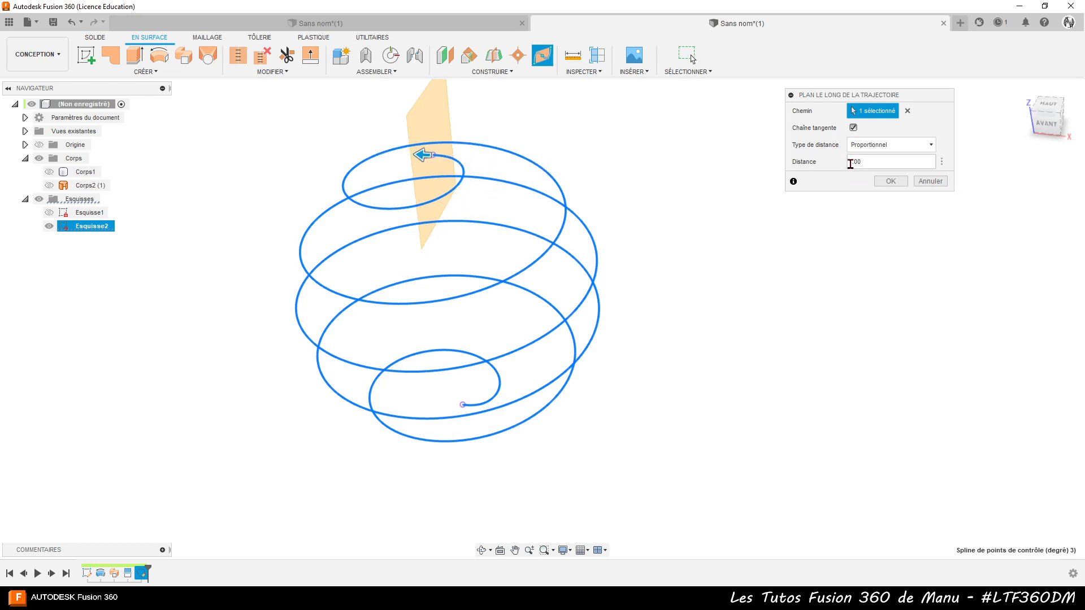
click(893, 150)
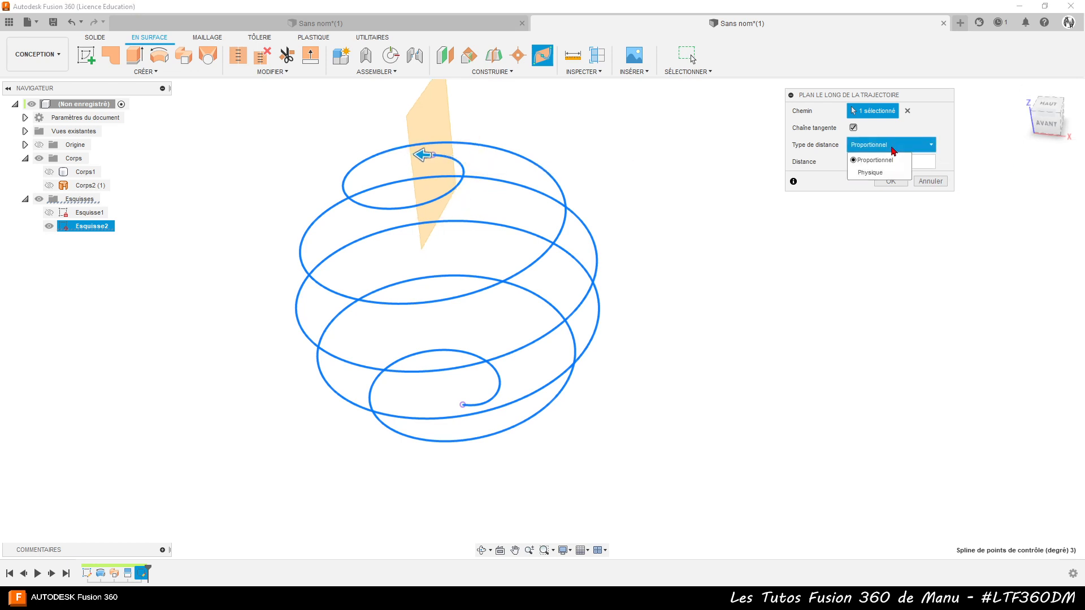
click(877, 177)
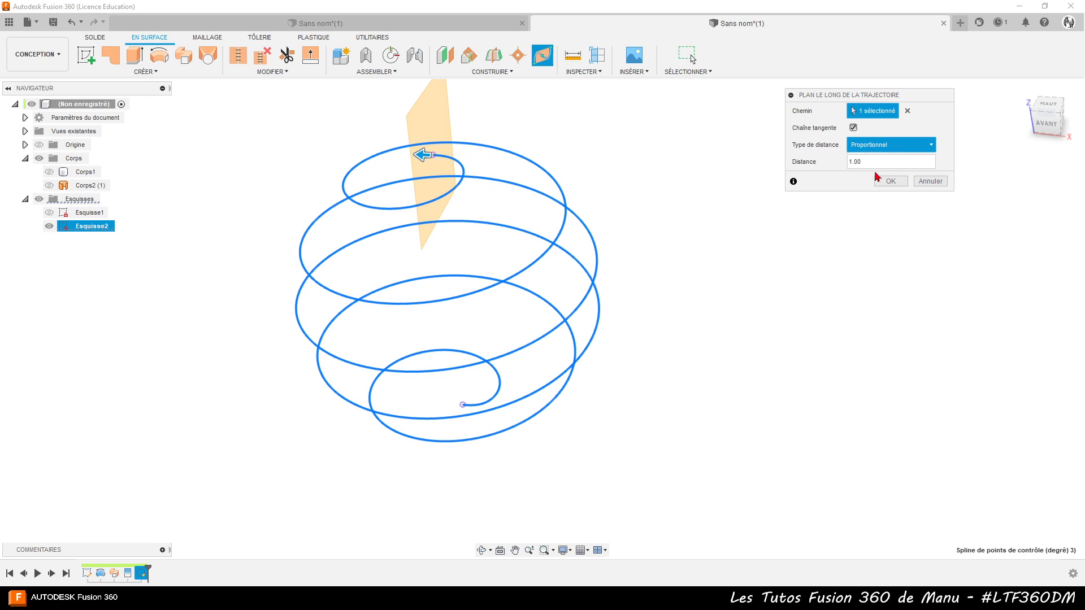
click(893, 148)
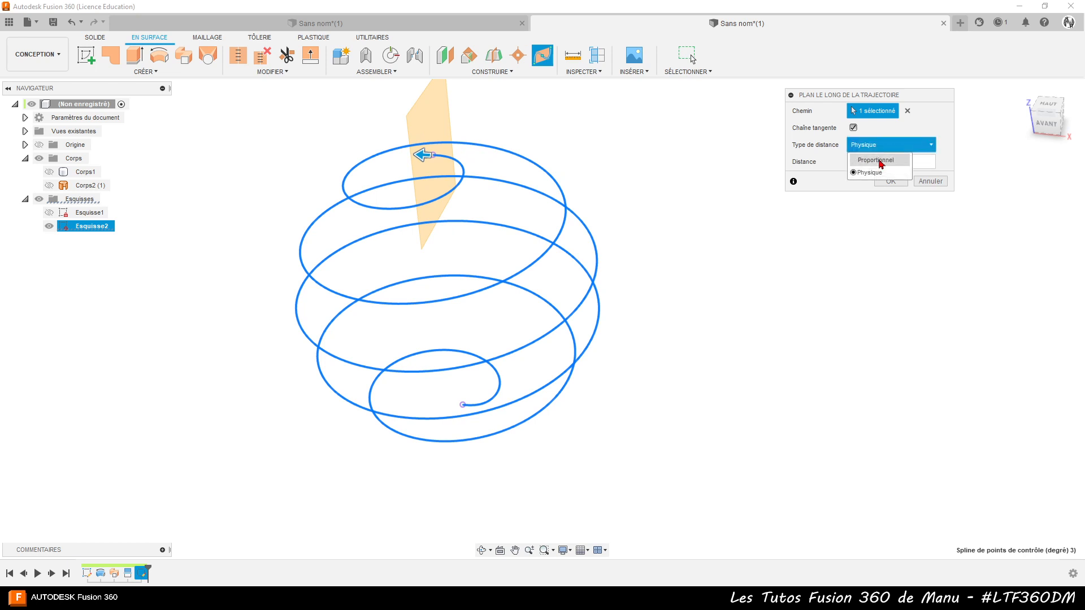
click(881, 161)
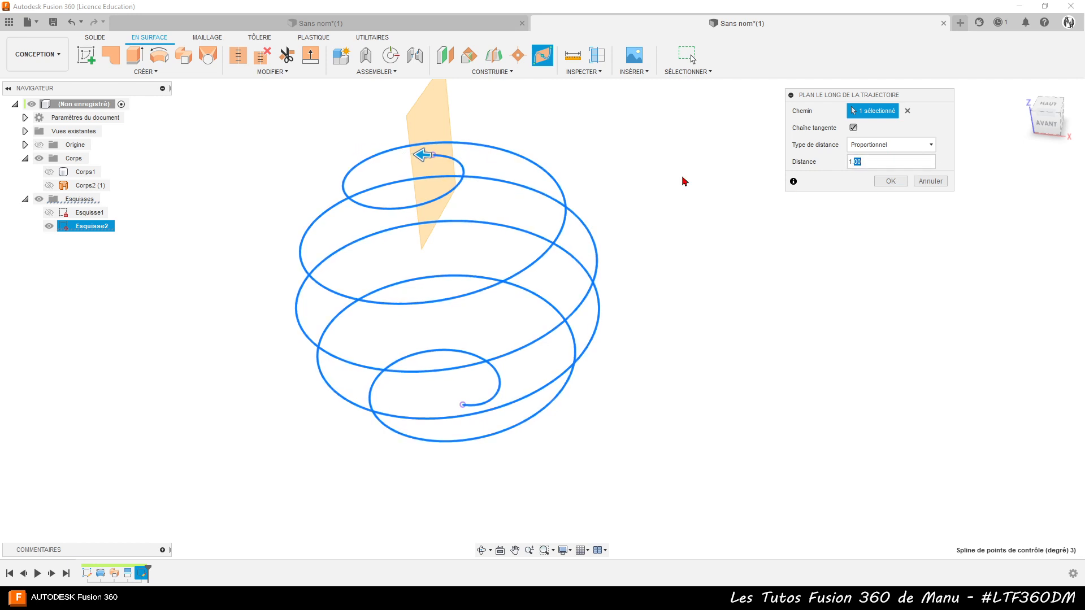
click(898, 182)
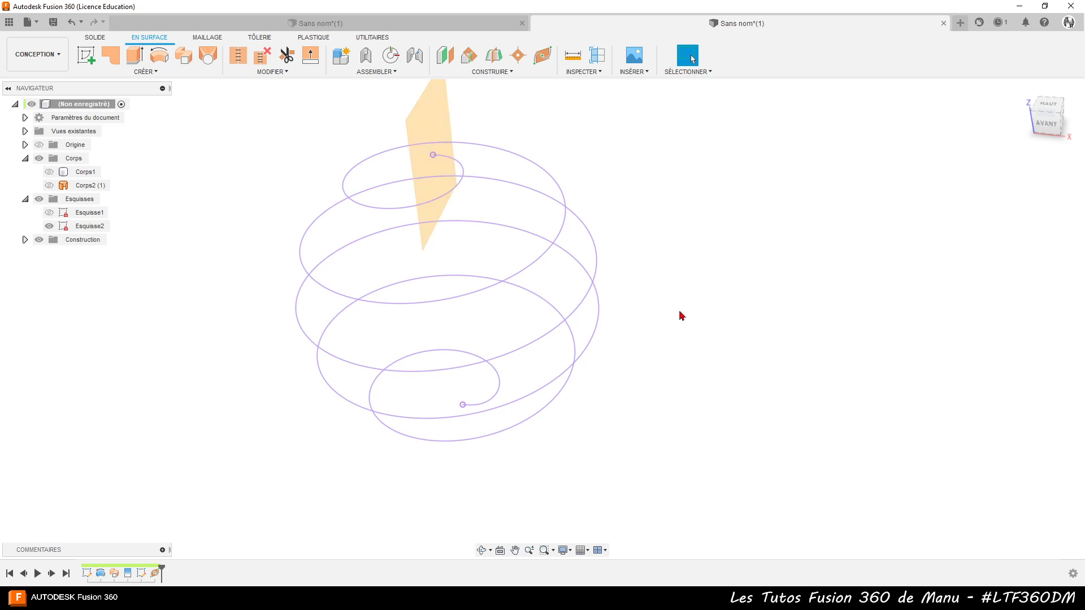
Start a sketch on the plane along the path and project the spiral's upper endpoint into it.
shift+middle_drag(682, 316, 808, 316)
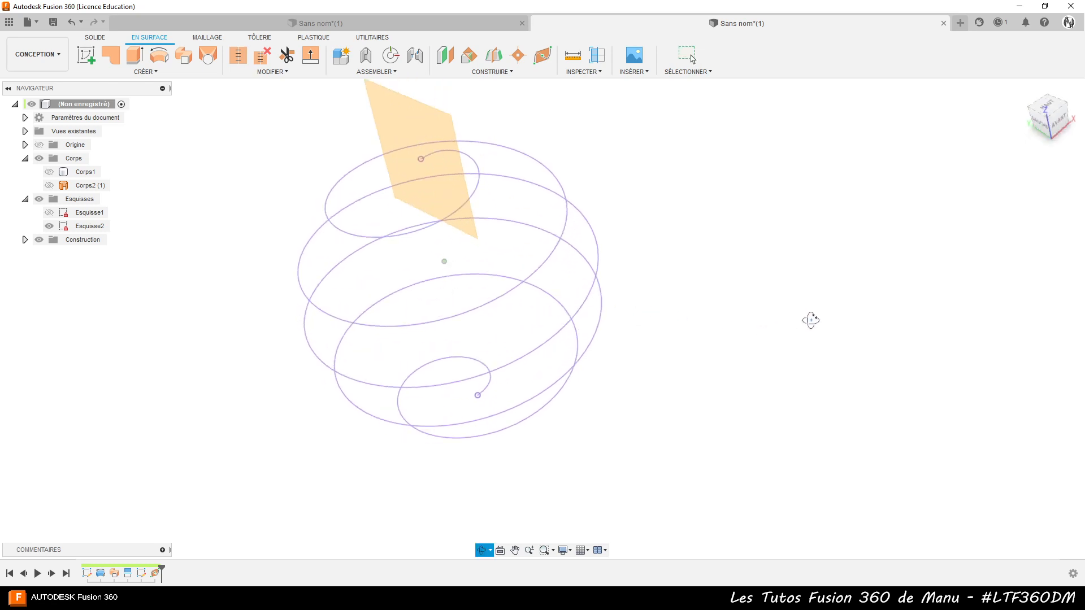
click(421, 133)
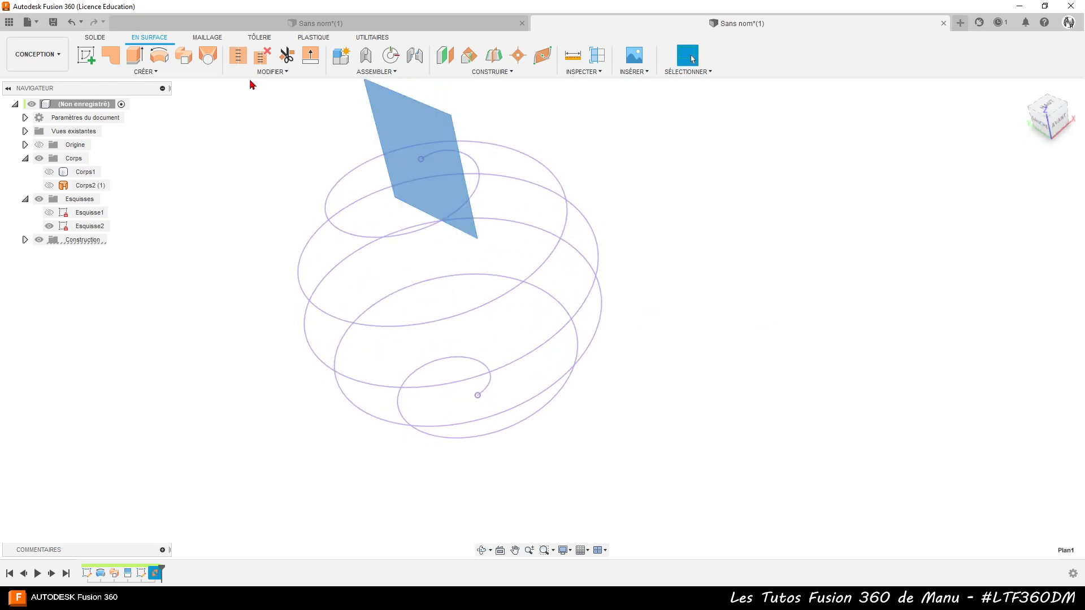
click(87, 57)
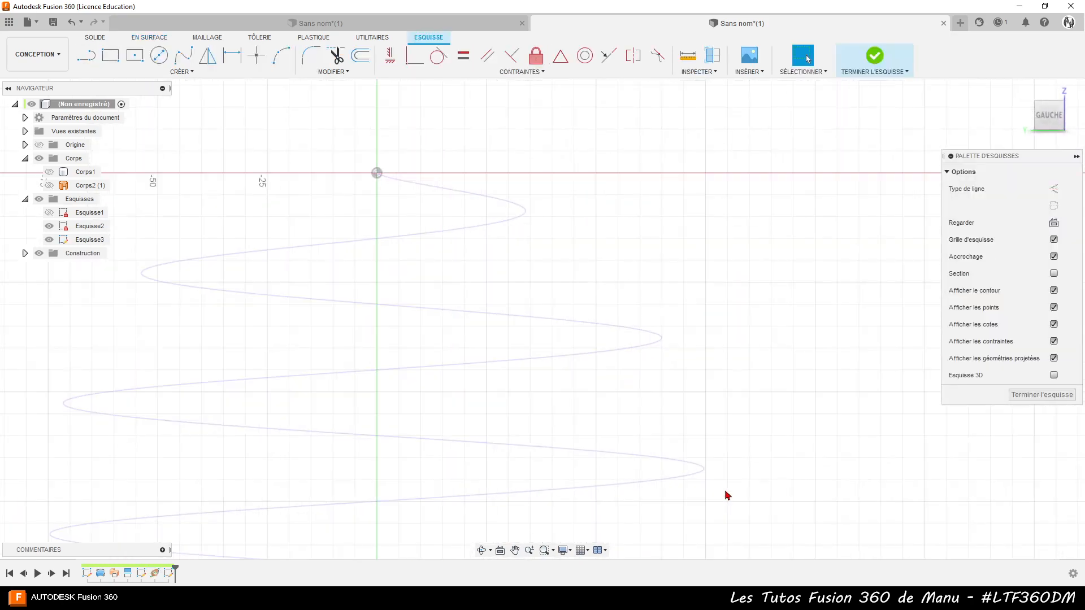
scroll(262, 148, up, 3)
scroll(417, 132, up, 2)
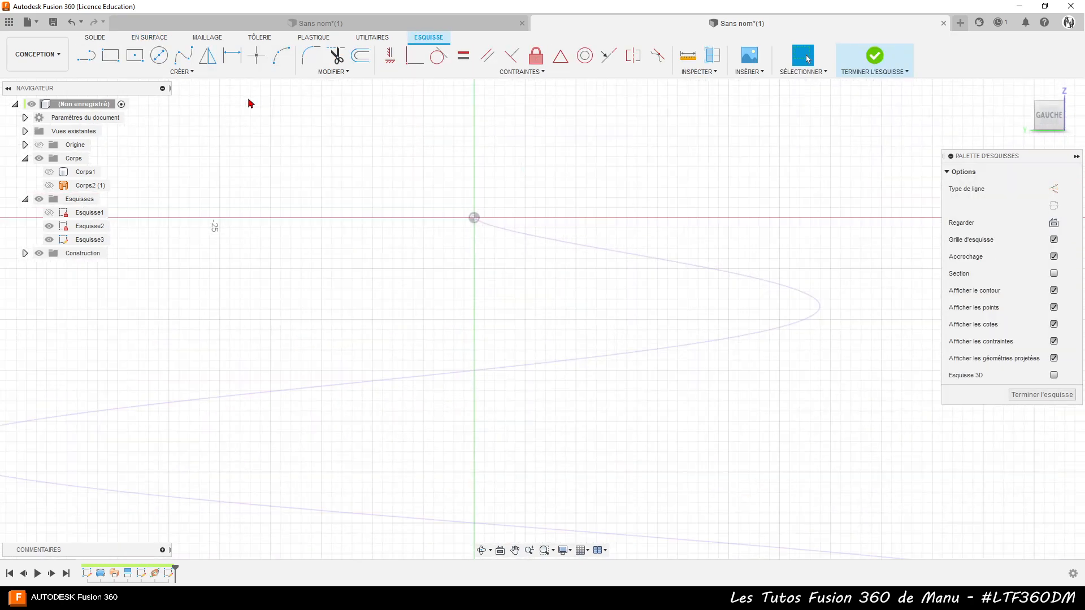
key(p)
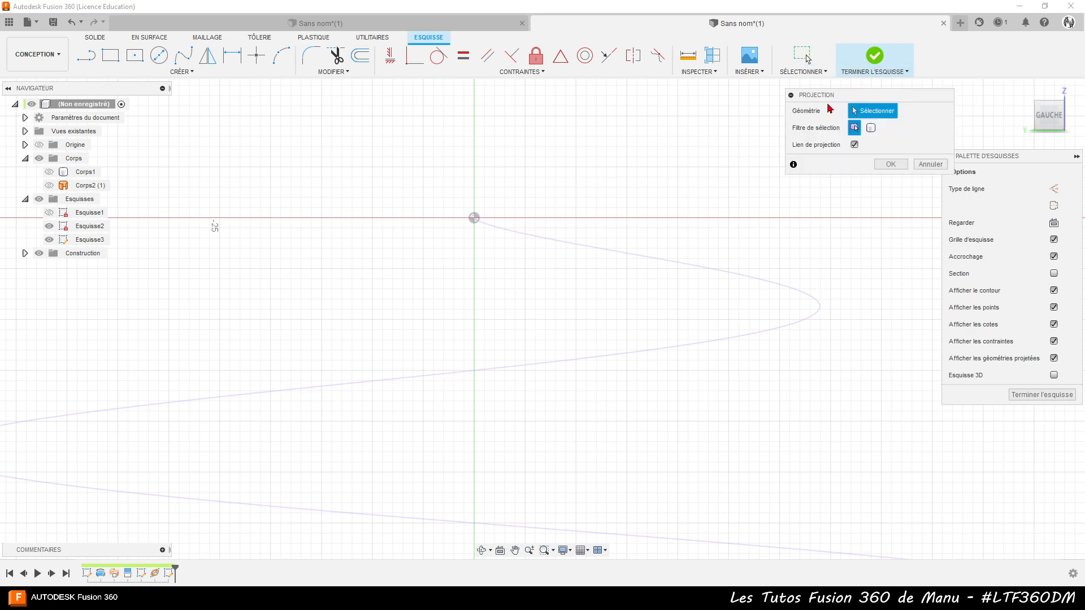
click(475, 219)
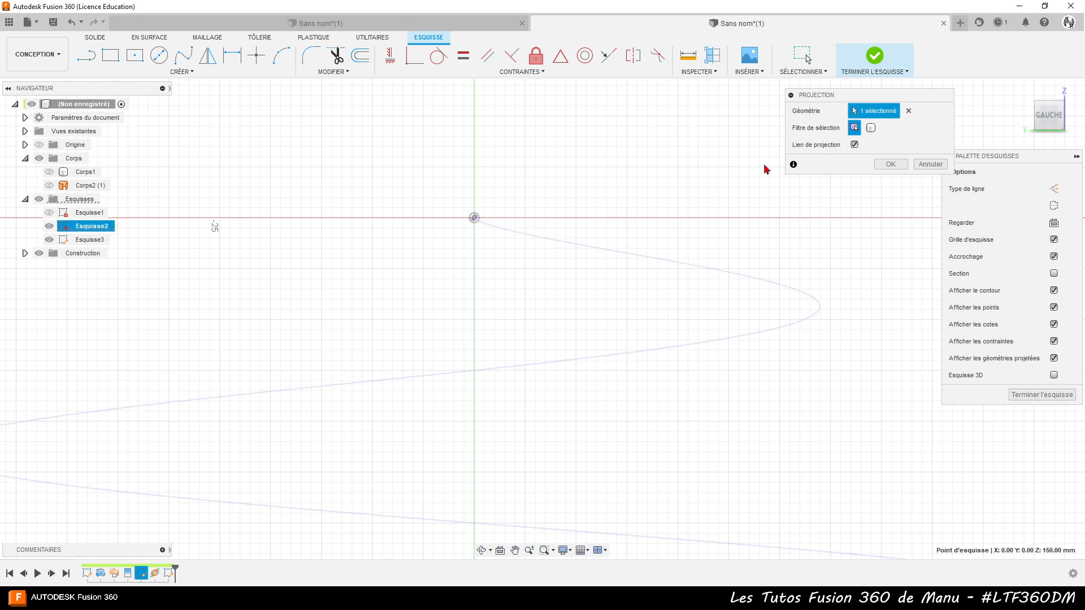
click(893, 164)
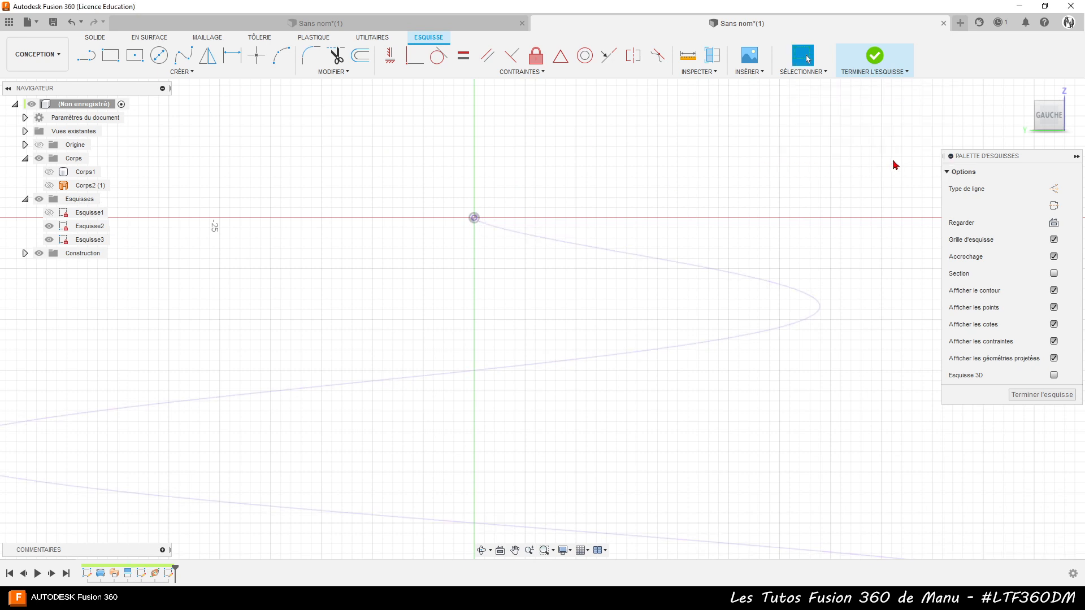
Draw a 5 mm diameter circle centred on the projected upper endpoint, move its dimension clear of the circle, and finish the sketch.
click(160, 56)
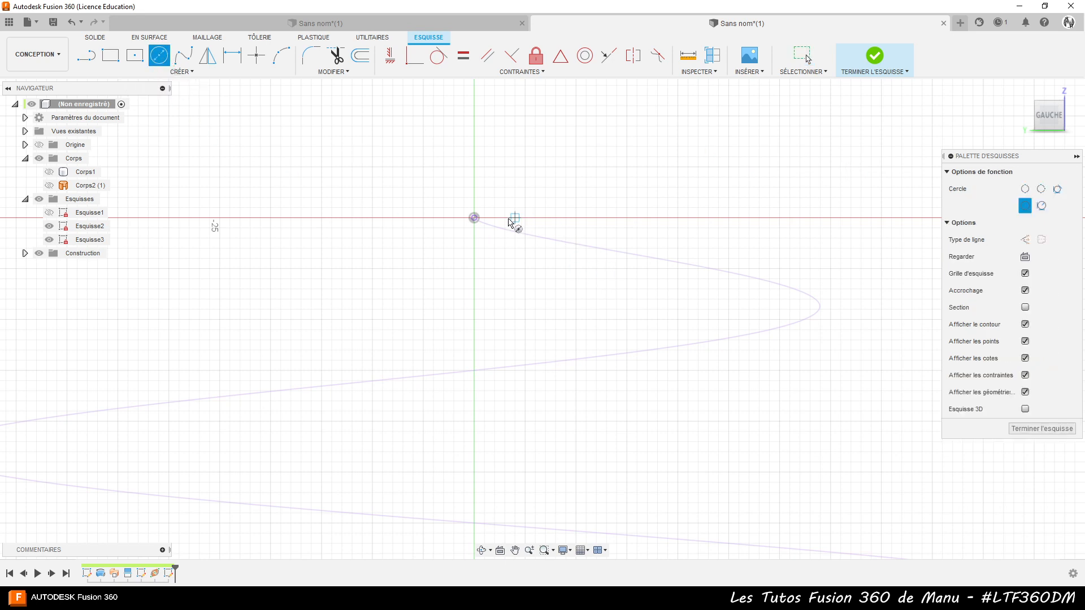
click(474, 219)
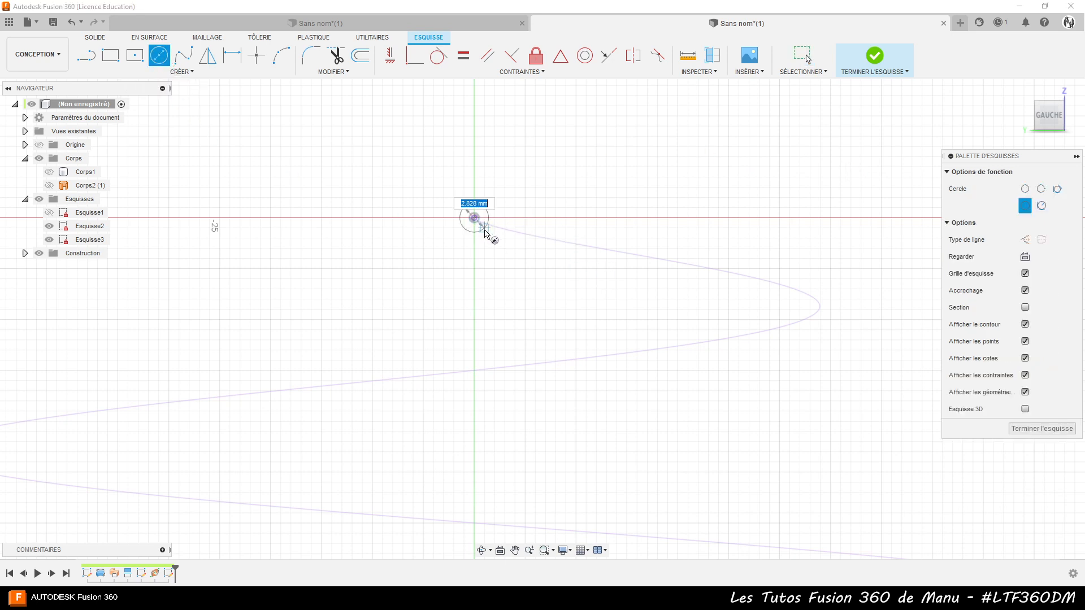
text(5)
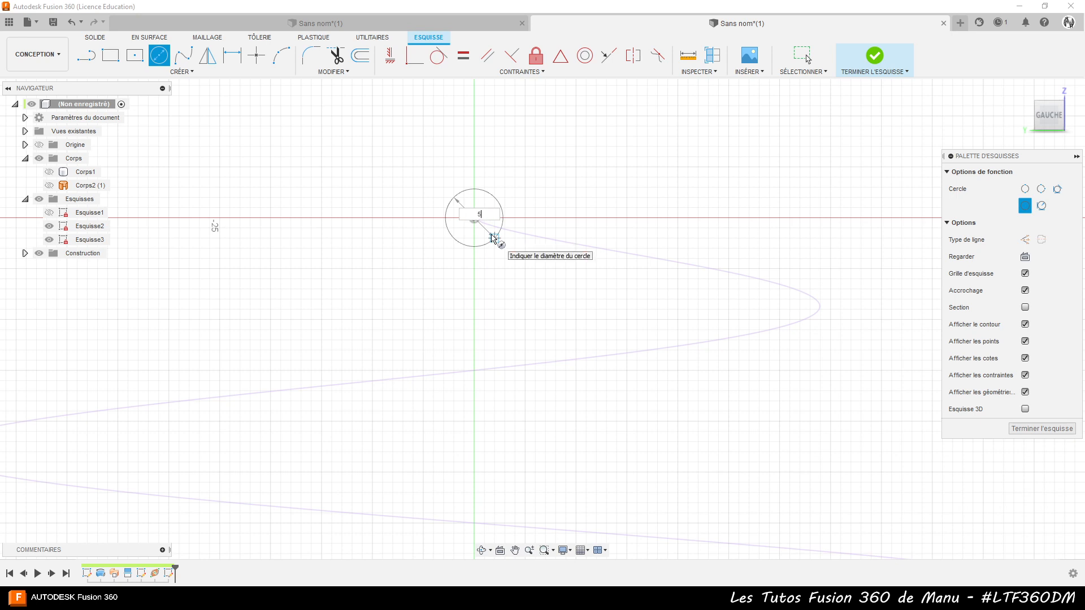
key(Return)
key(Escape)
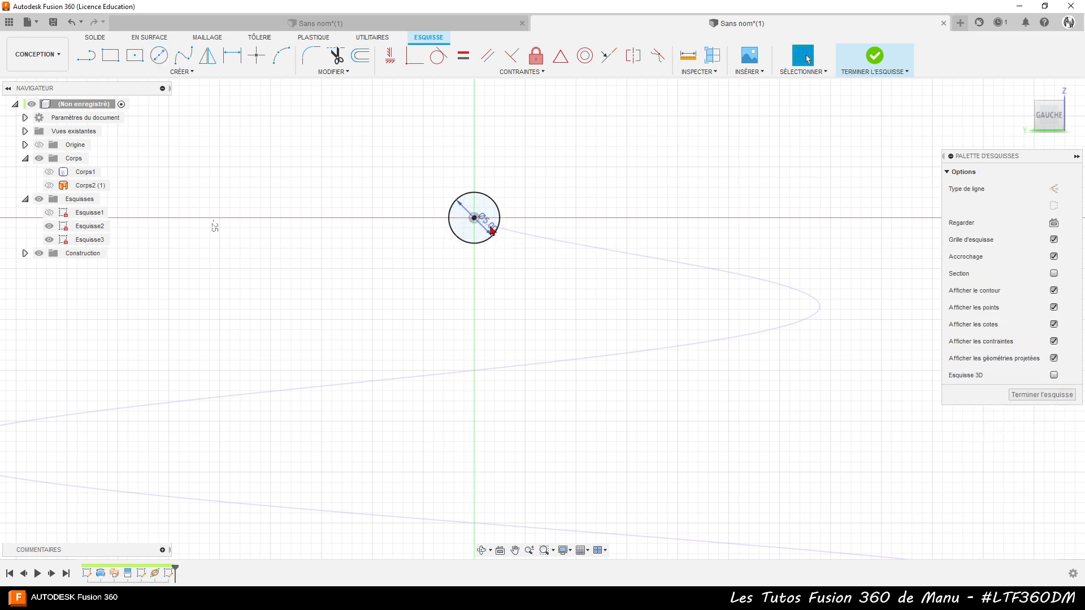
drag(492, 230, 618, 131)
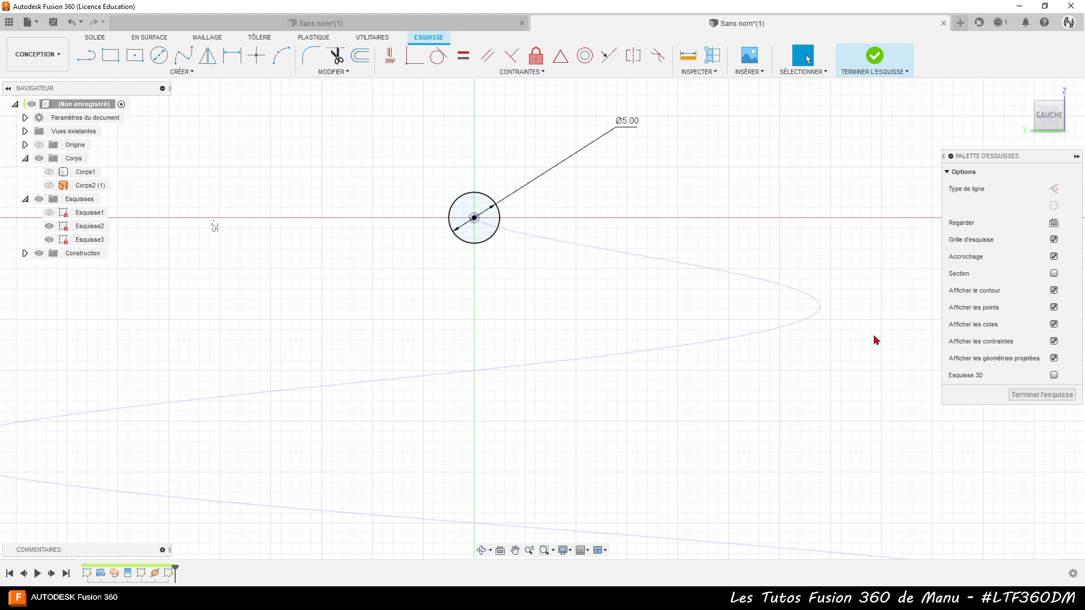
click(1034, 394)
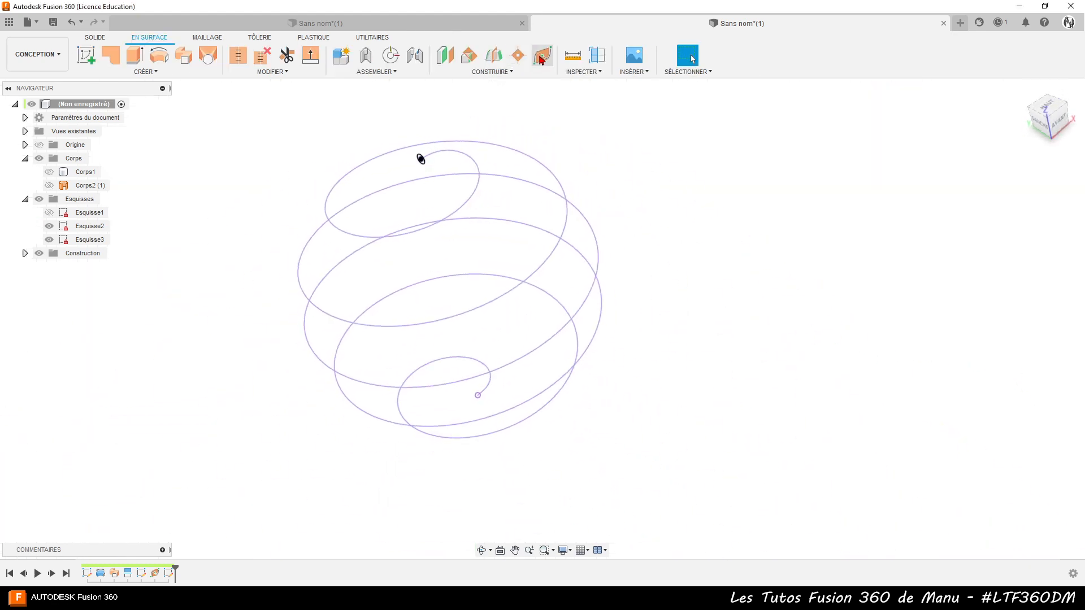
Create a plane along the spiral path at its lower end, with a proportional distance of 0.
click(543, 57)
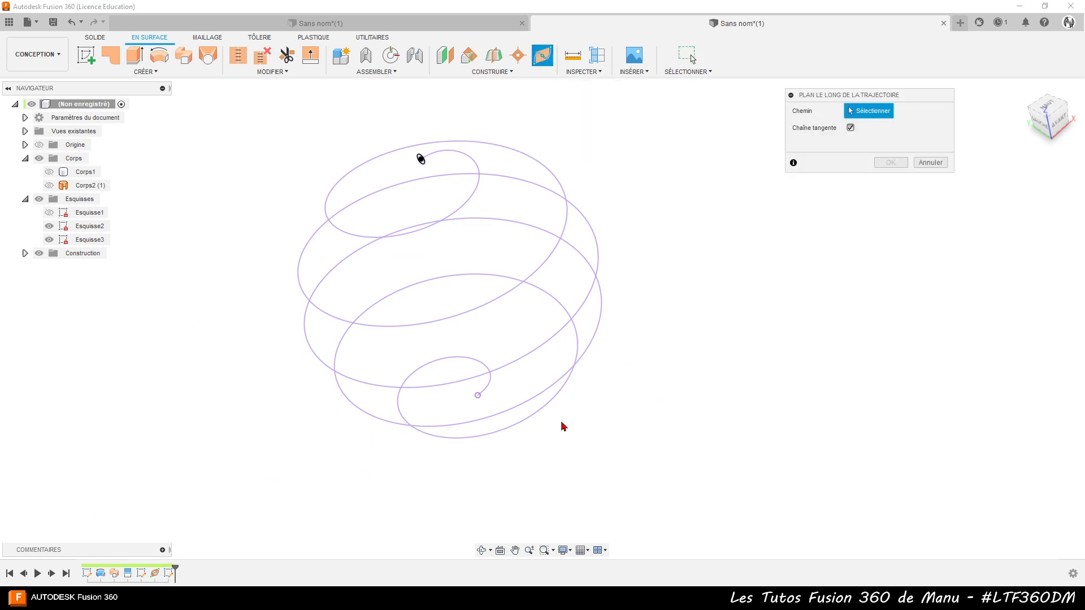
click(488, 389)
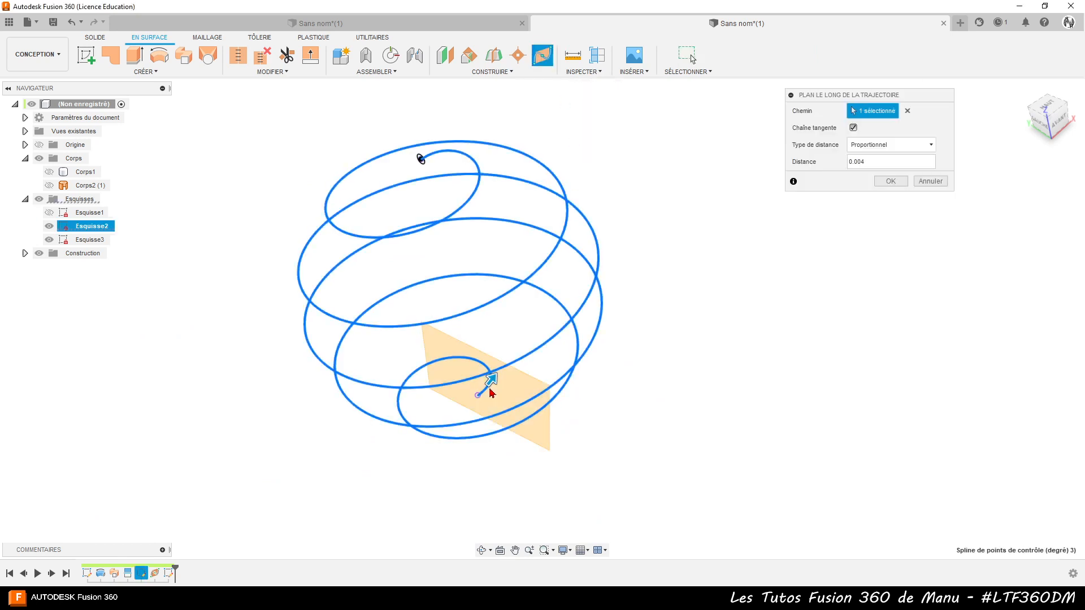
mouse_move(491, 382)
mouse_down()
mouse_move(423, 432)
mouse_move(446, 438)
mouse_move(509, 381)
mouse_up()
click(484, 397)
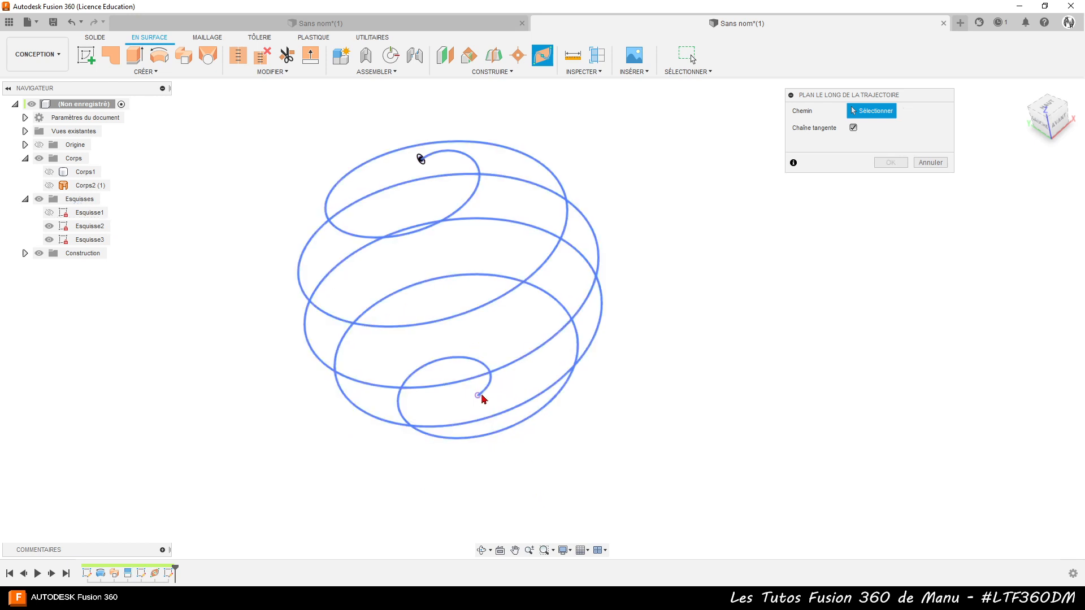
click(489, 391)
click(884, 160)
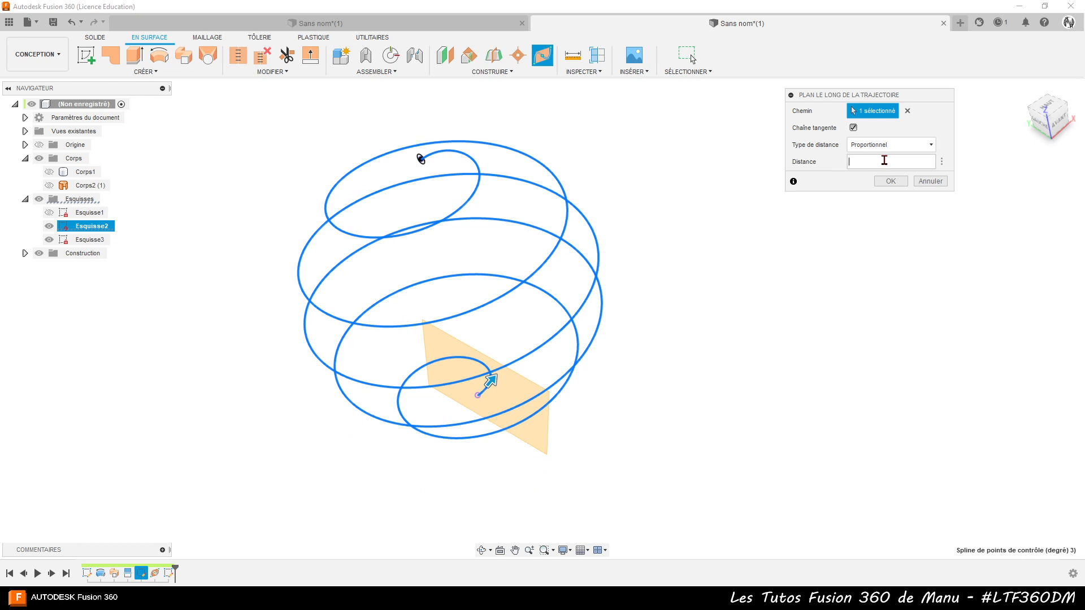
text(0)
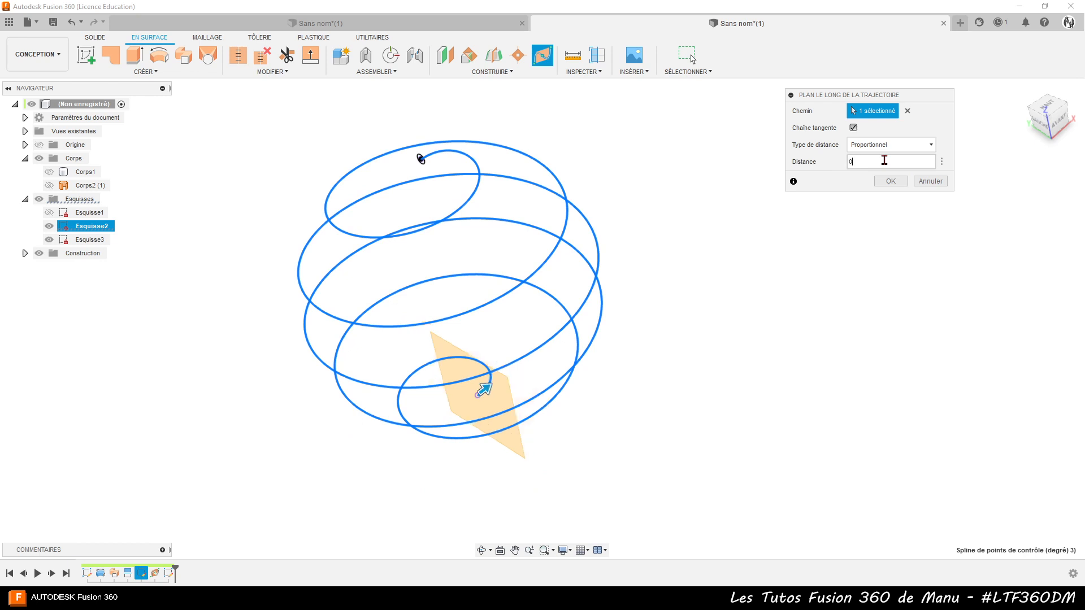
key(Return)
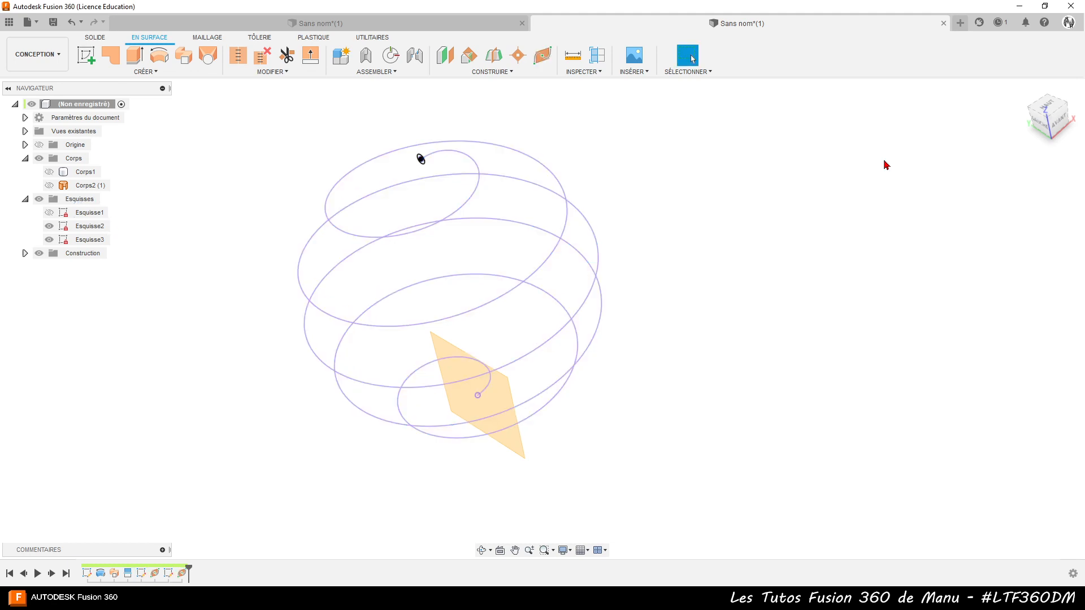
Start a sketch on the plane at the spiral's lower end and project the spiral's lower endpoint into it.
click(477, 387)
click(85, 55)
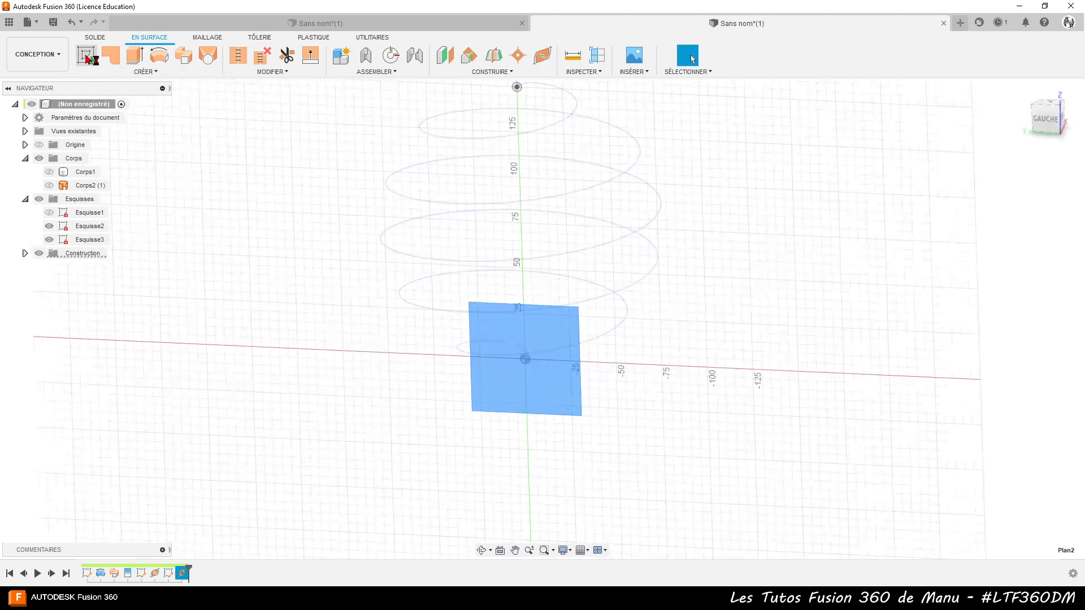
scroll(595, 344, up, 6)
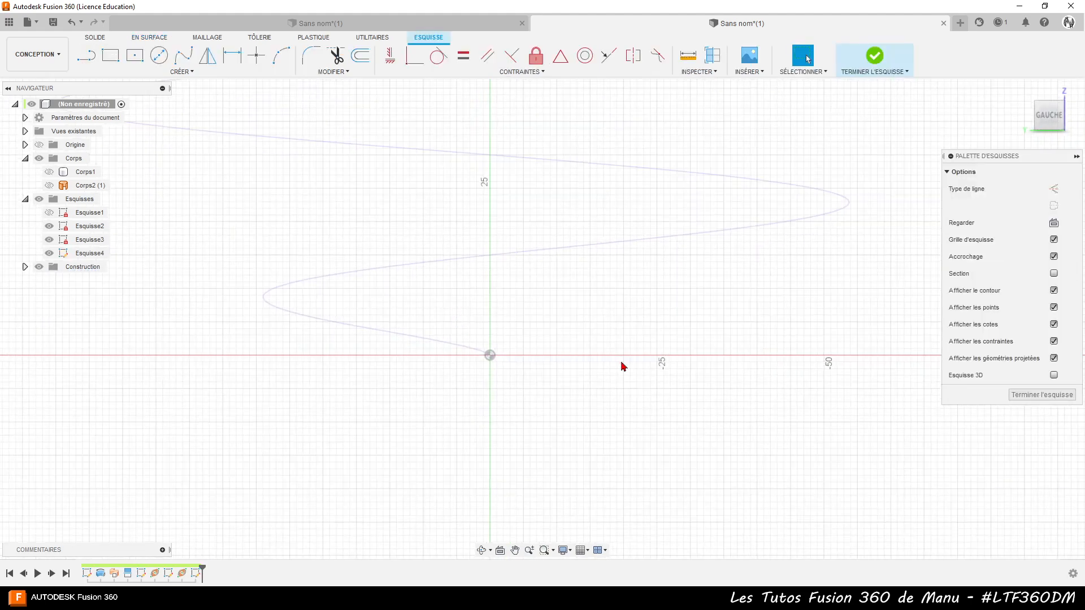
key(p)
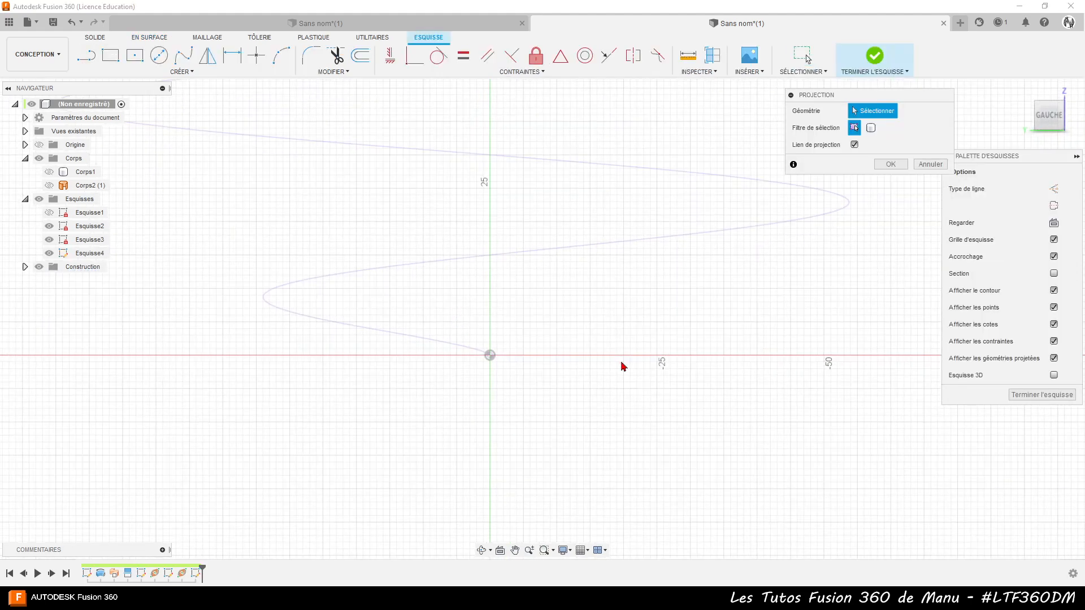
scroll(417, 396, up, 2)
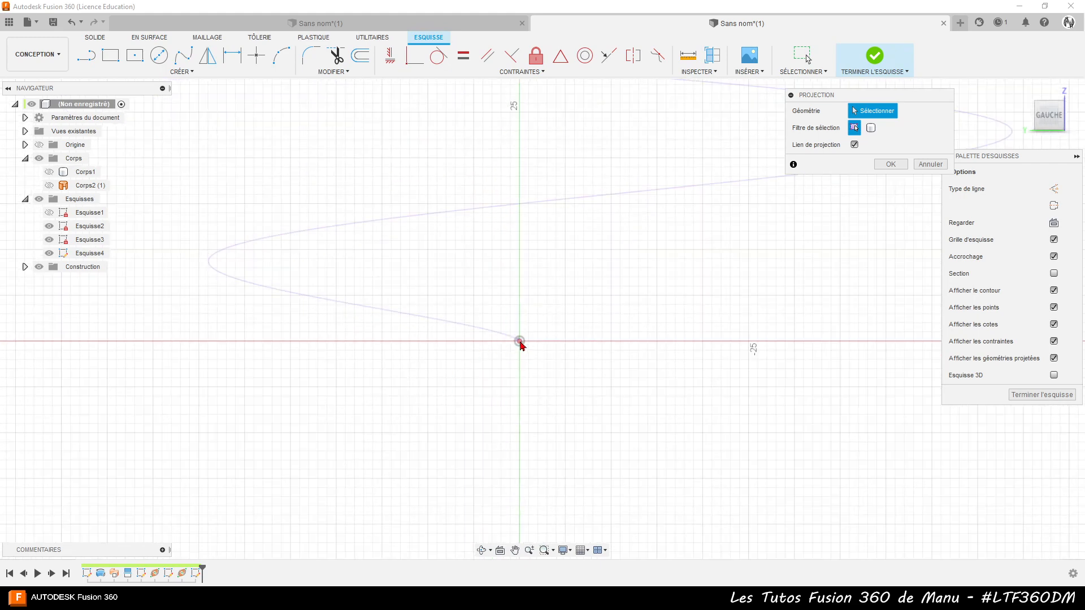
click(519, 341)
click(903, 164)
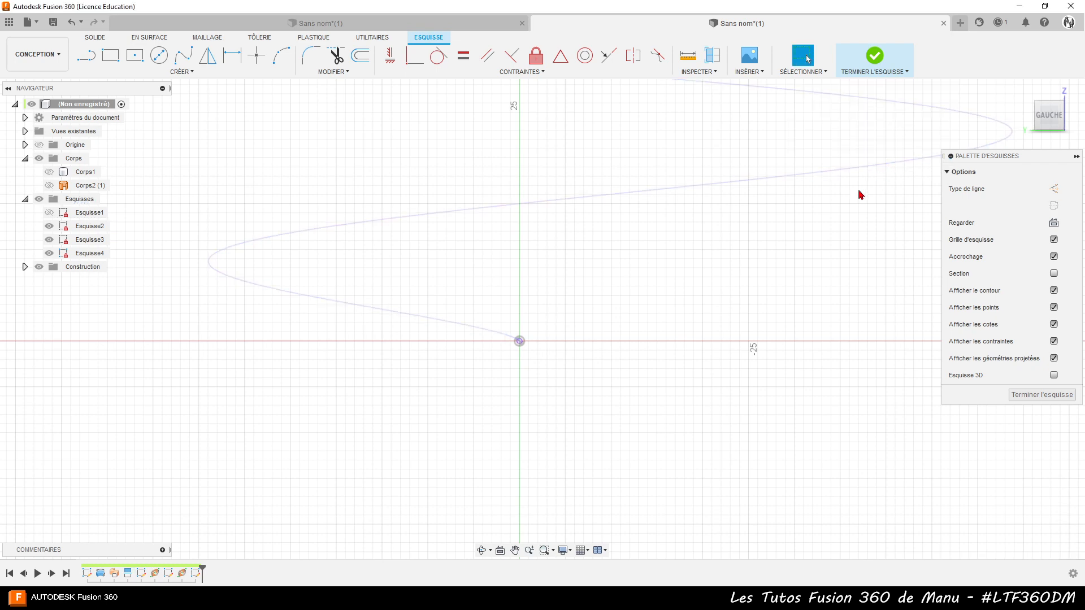
Draw a 5 mm diameter circle centred on the projected lower endpoint, move its dimension away, and finish the sketch.
click(164, 55)
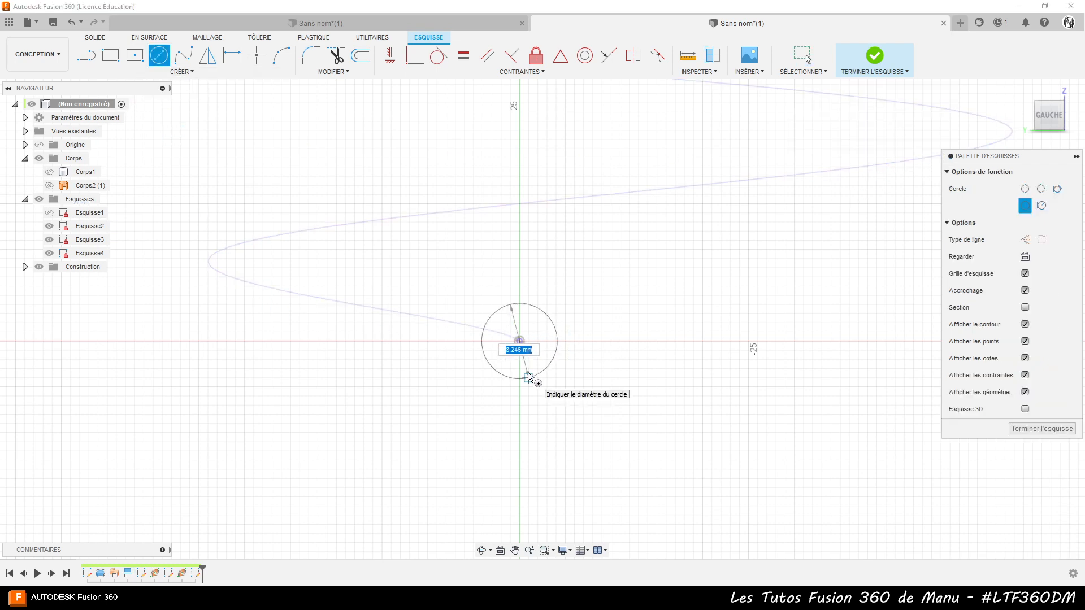
text(5)
key(Return)
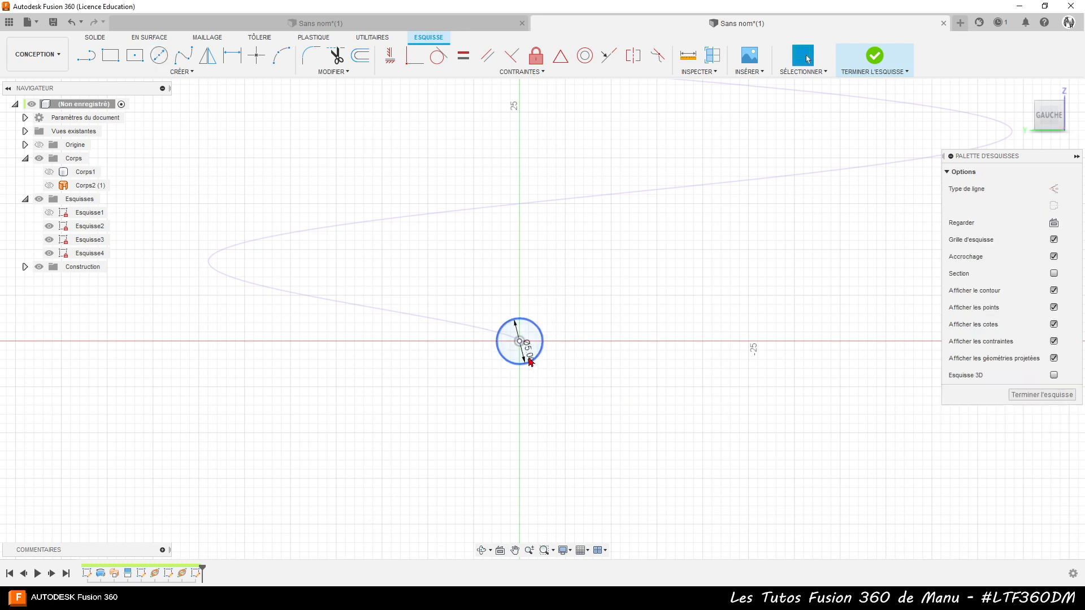
drag(520, 347, 295, 473)
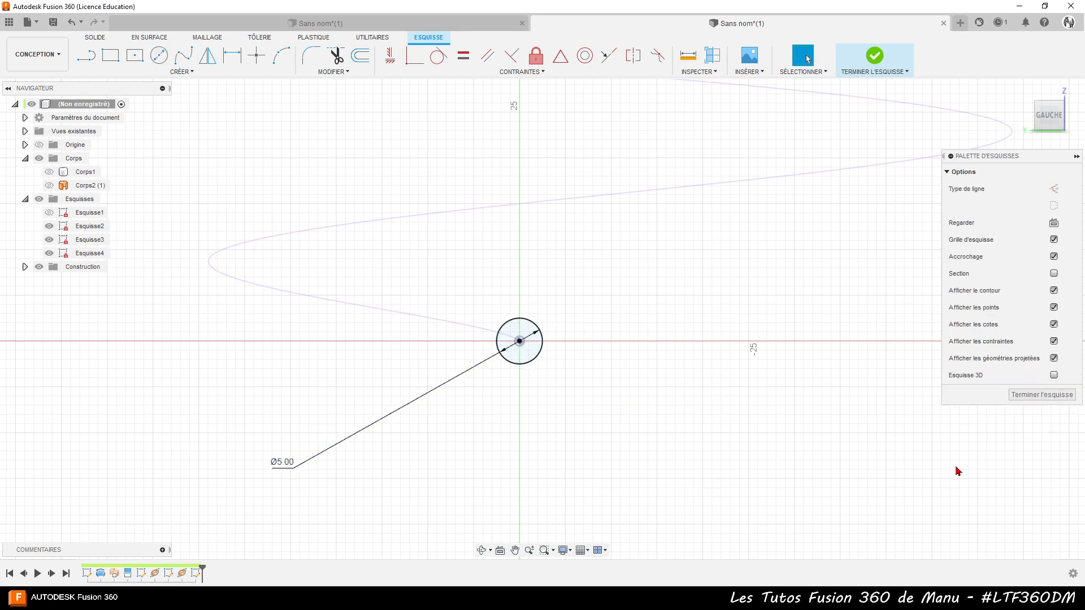
click(1017, 395)
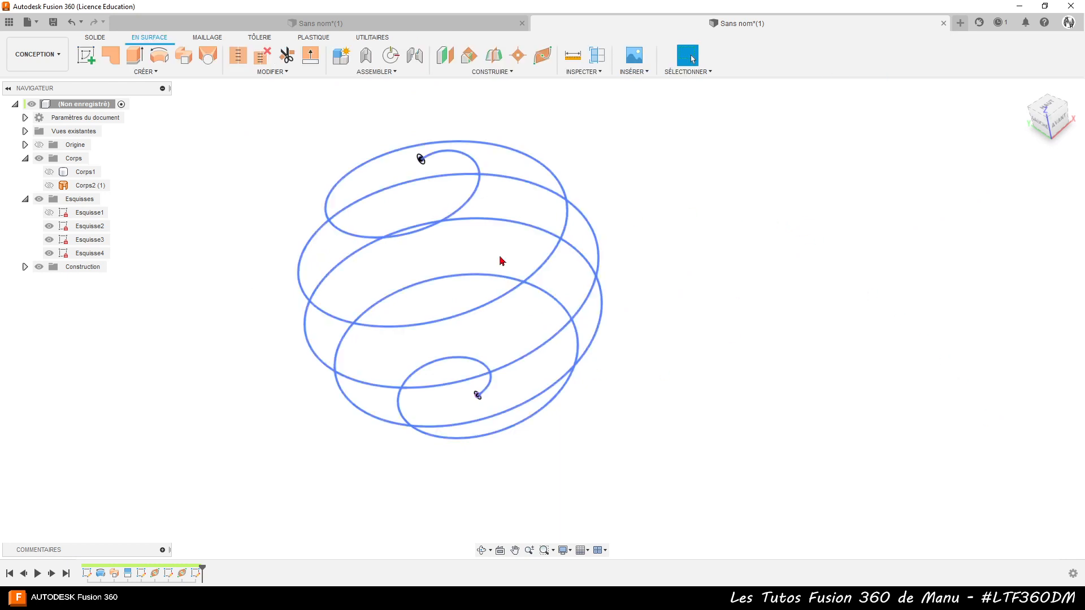
Create a plane along the spiral path at its midpoint, with a proportional distance of 0.5.
click(541, 58)
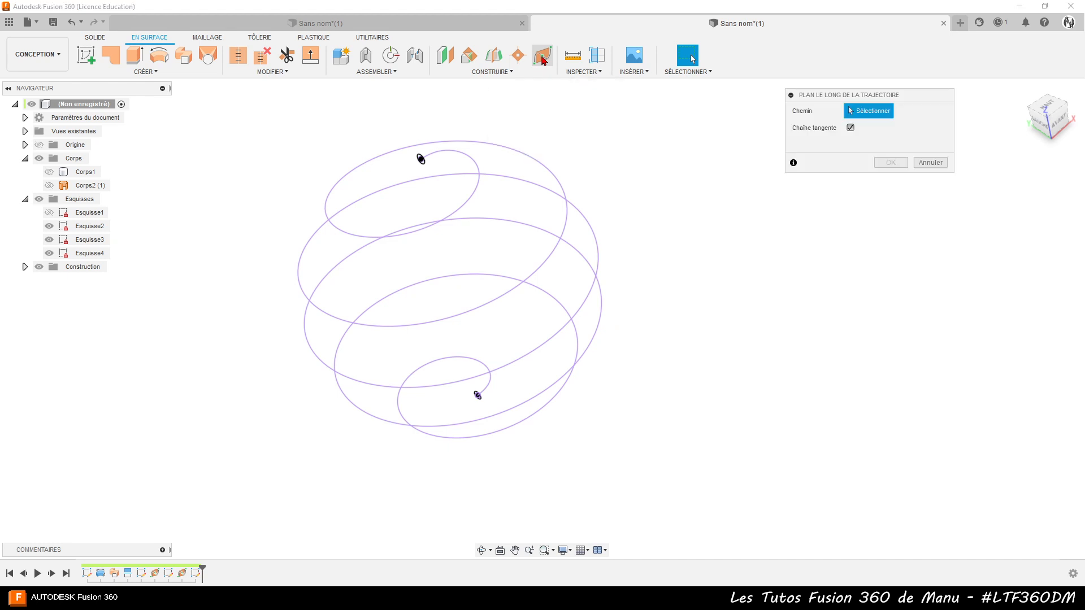
click(465, 317)
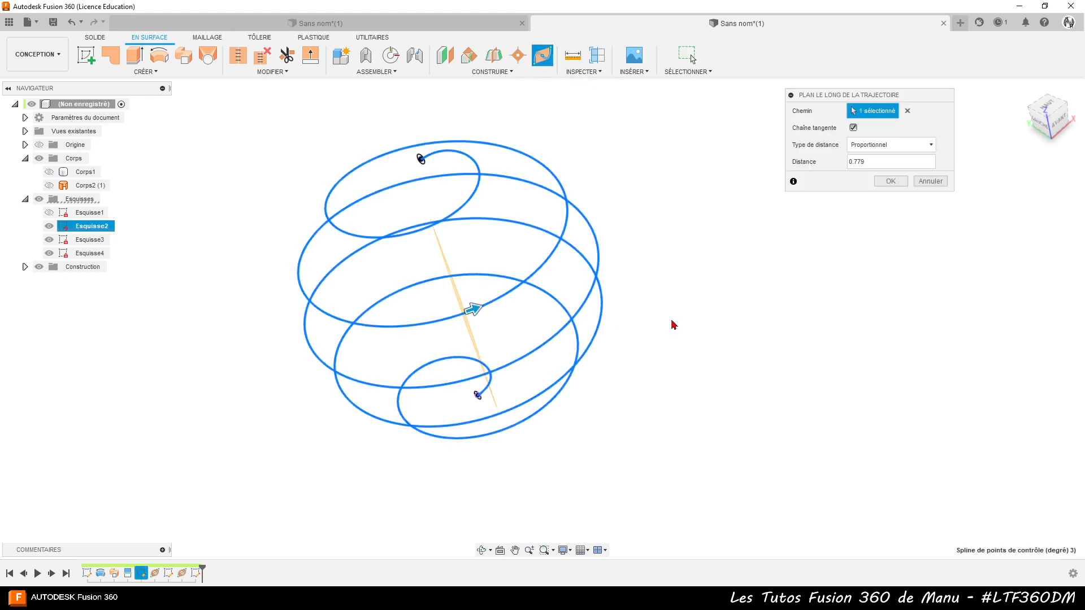
double_click(881, 162)
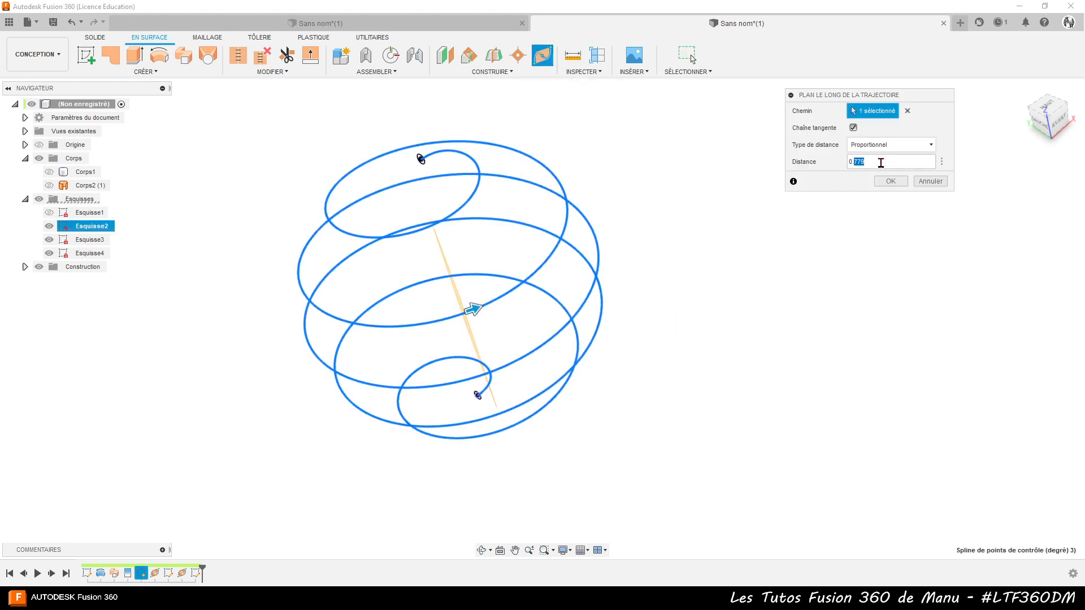
text(5)
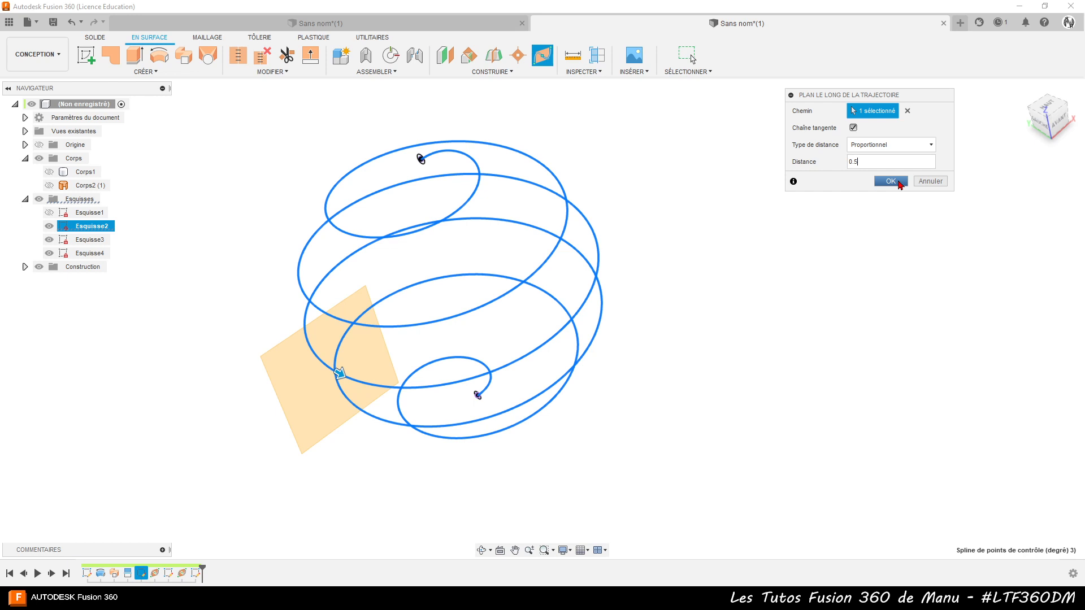
click(891, 182)
Start a sketch on the plane at the midpoint of the spiral path.
shift+middle_drag(226, 536, 345, 503)
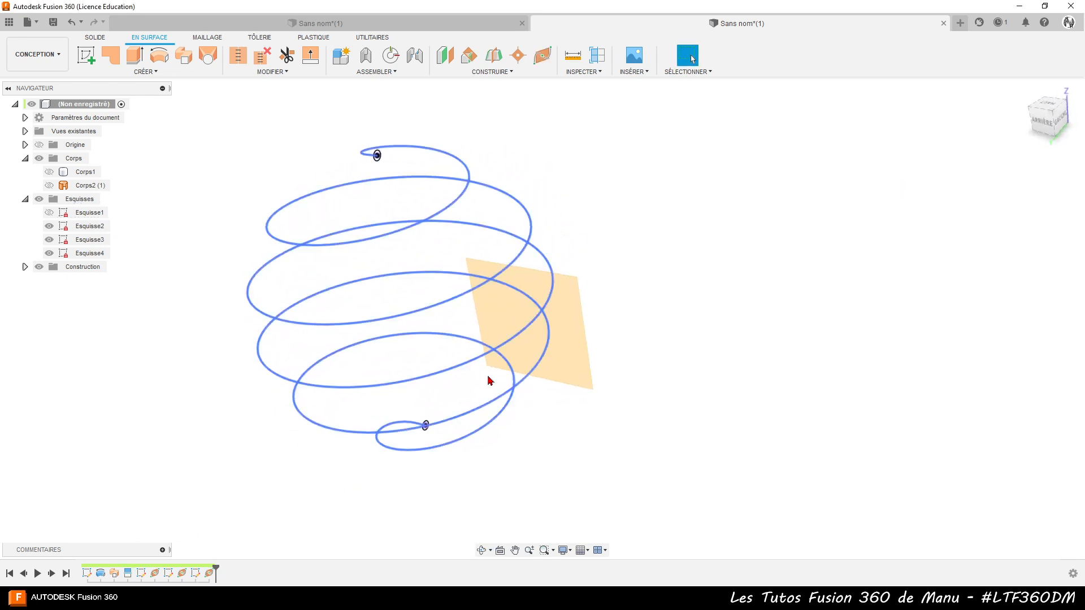
click(565, 327)
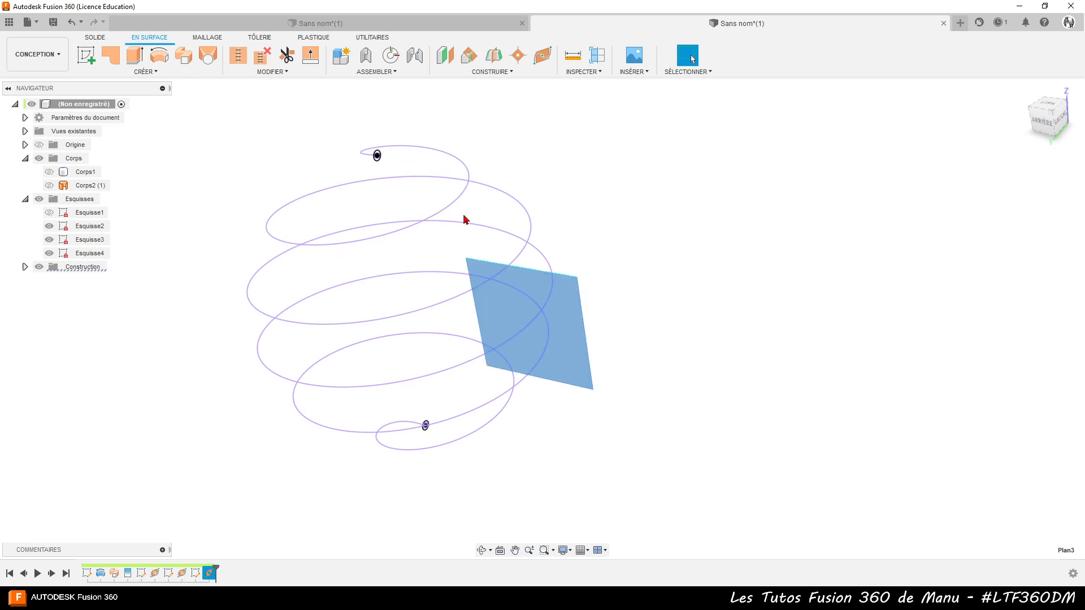
click(86, 55)
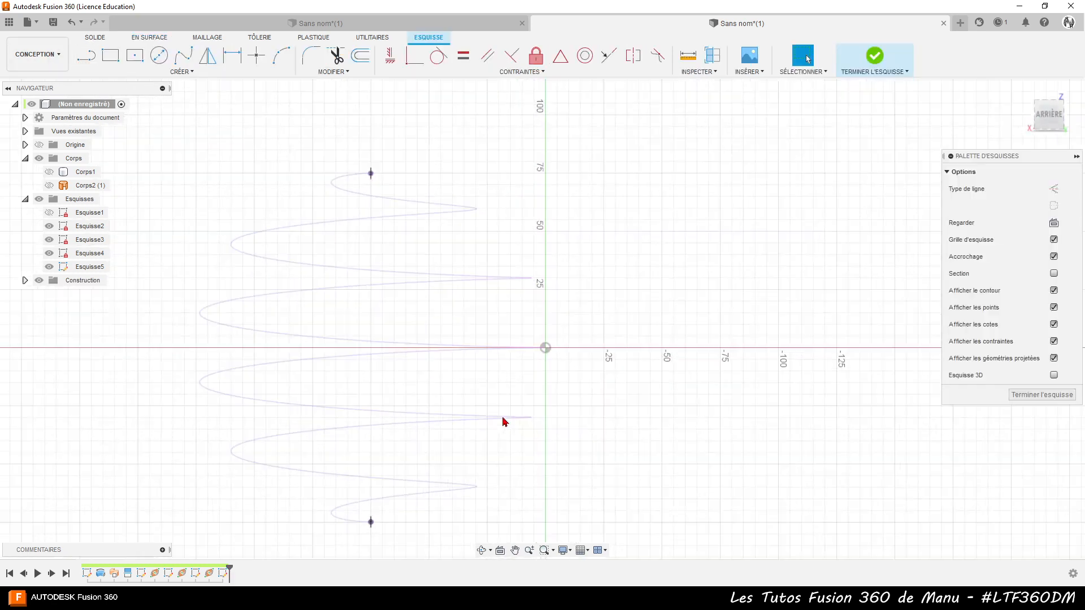
scroll(503, 422, up, 8)
shift+middle_drag(588, 327, 574, 332)
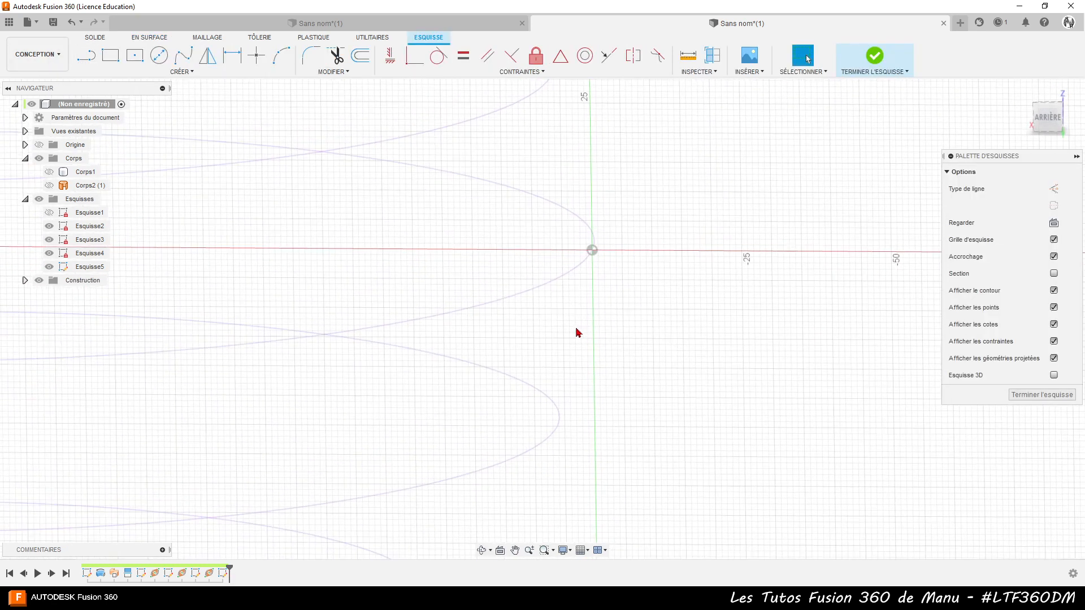
click(184, 77)
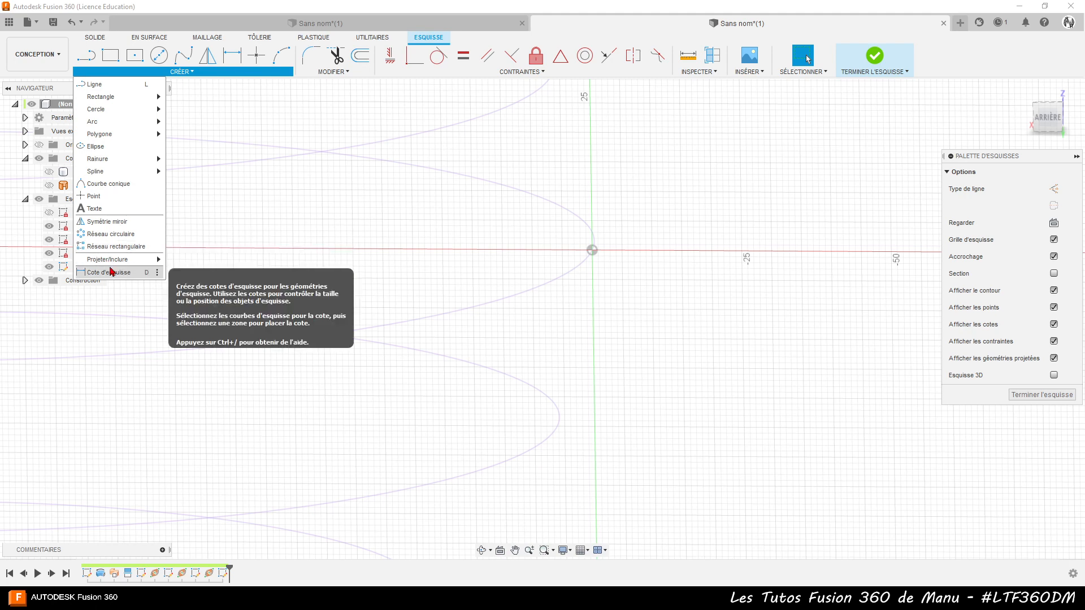
mouse_move(127, 260)
click(192, 259)
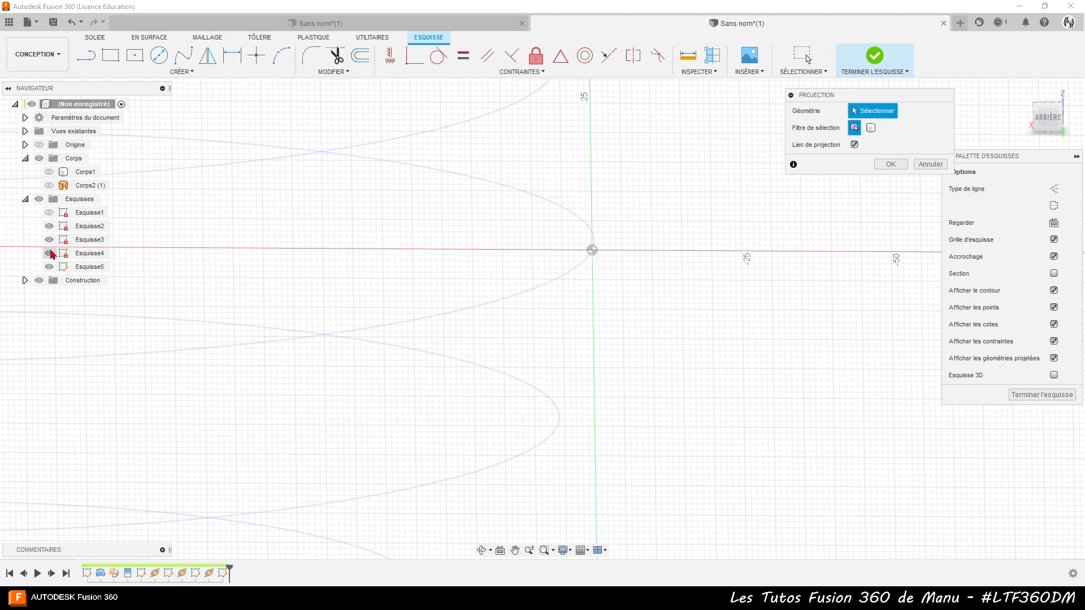
click(941, 165)
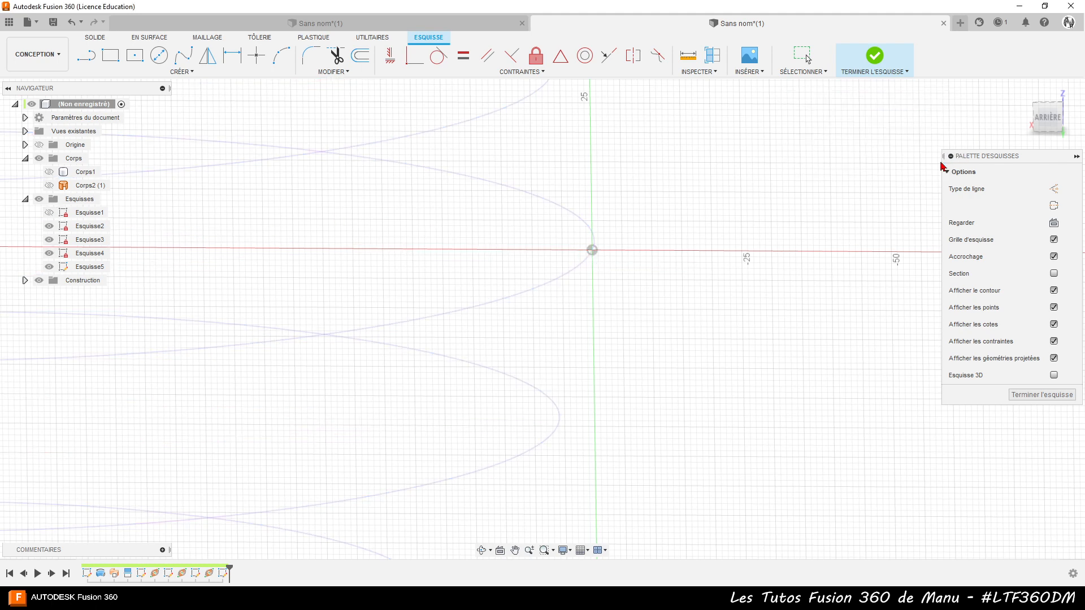
Create the intersection points of the spiral path with the midpoint sketch plane.
click(180, 72)
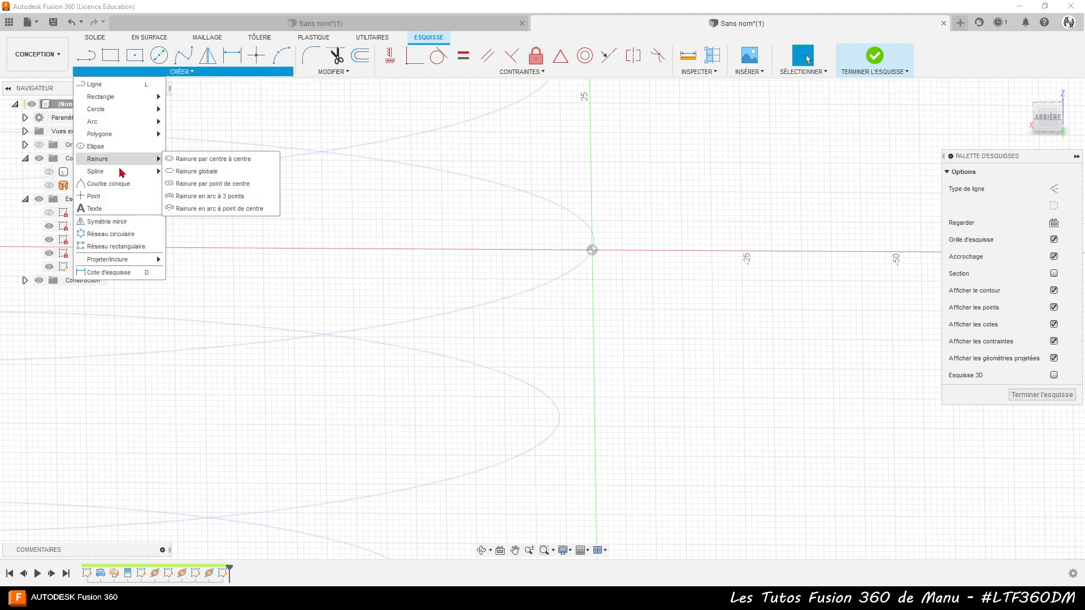
mouse_move(117, 261)
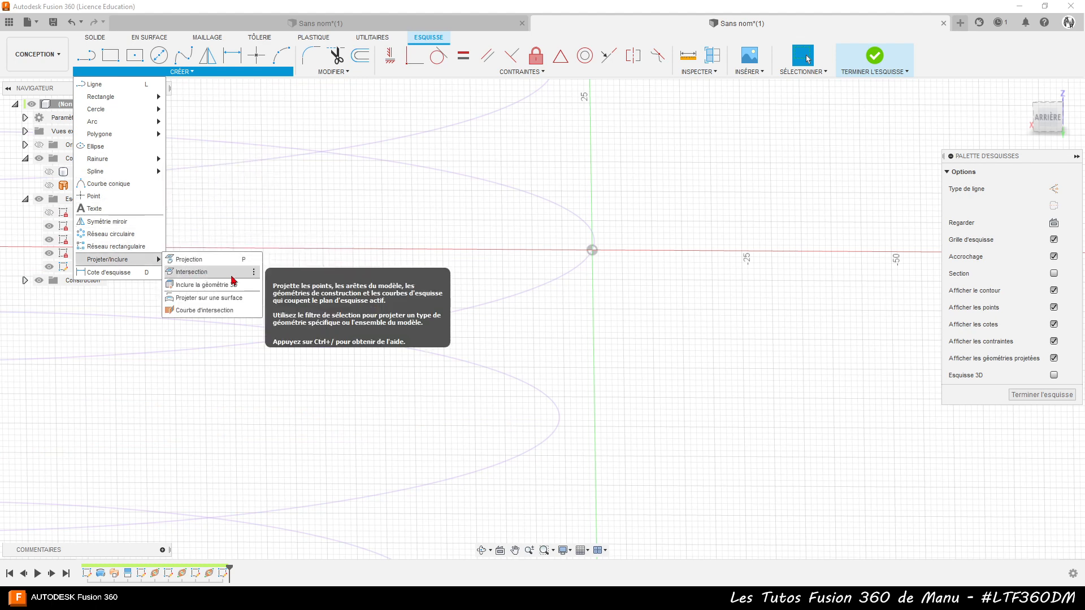
click(203, 273)
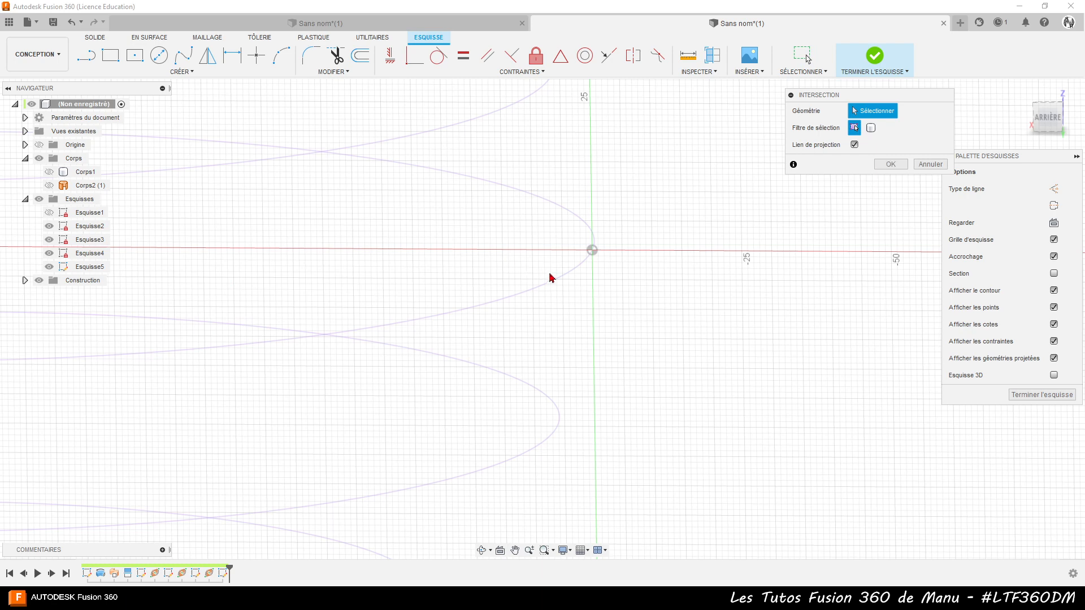
click(585, 262)
click(891, 164)
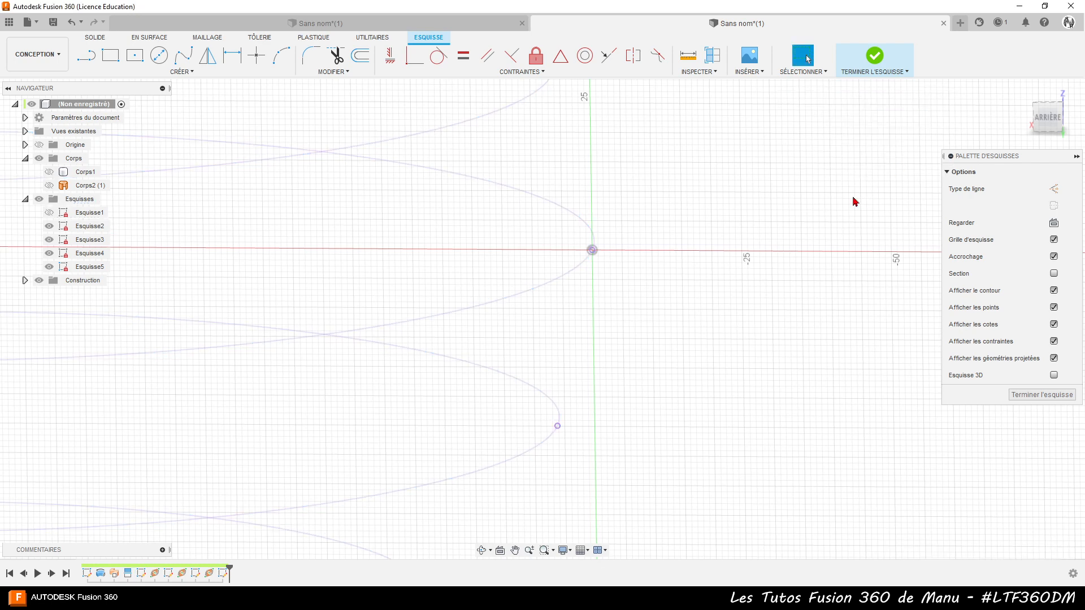
Draw a 20 mm diameter circle centred on the intersection point at the spiral's midpoint, move its dimension away, and finish the sketch.
click(160, 55)
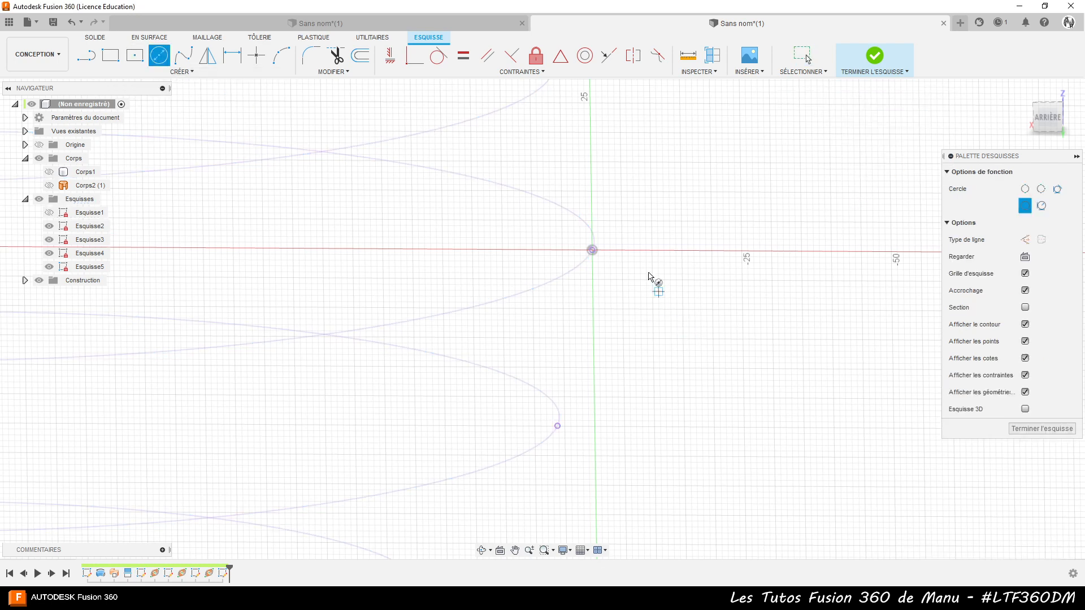
click(593, 250)
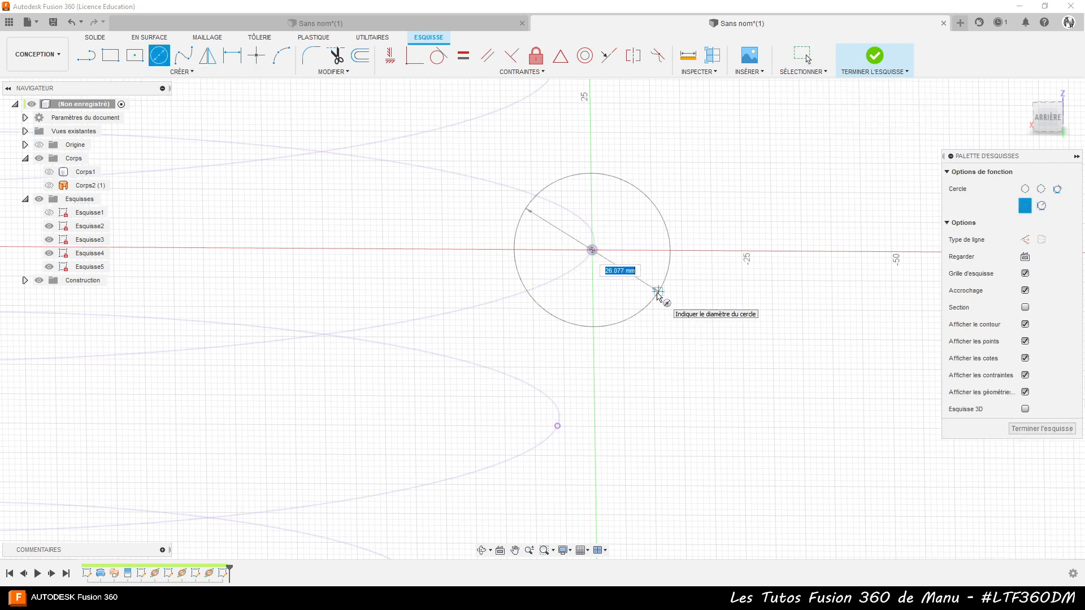
text(20)
key(Tab)
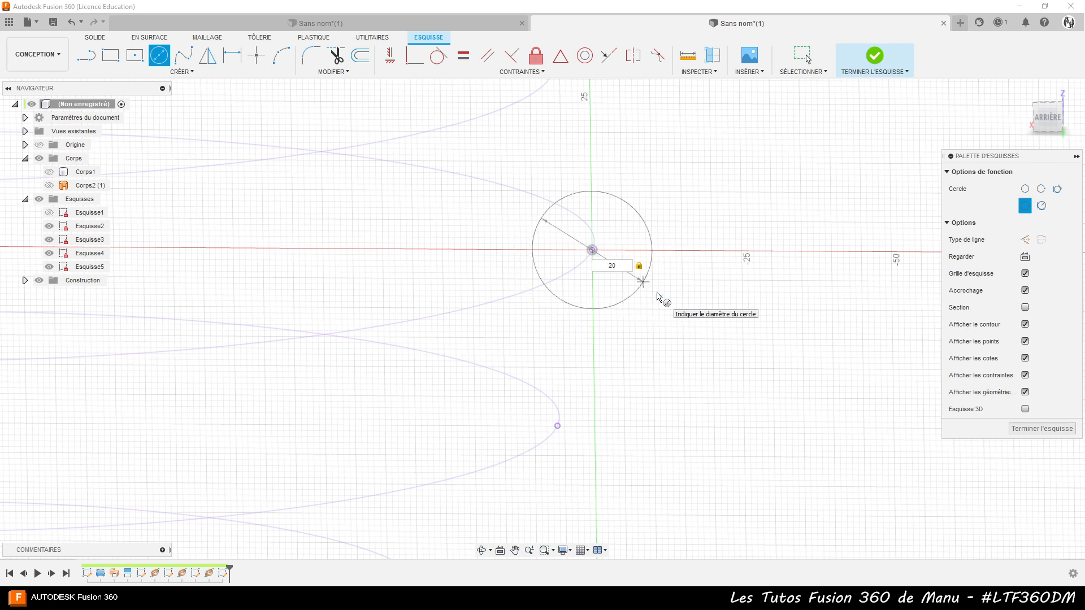
key(Return)
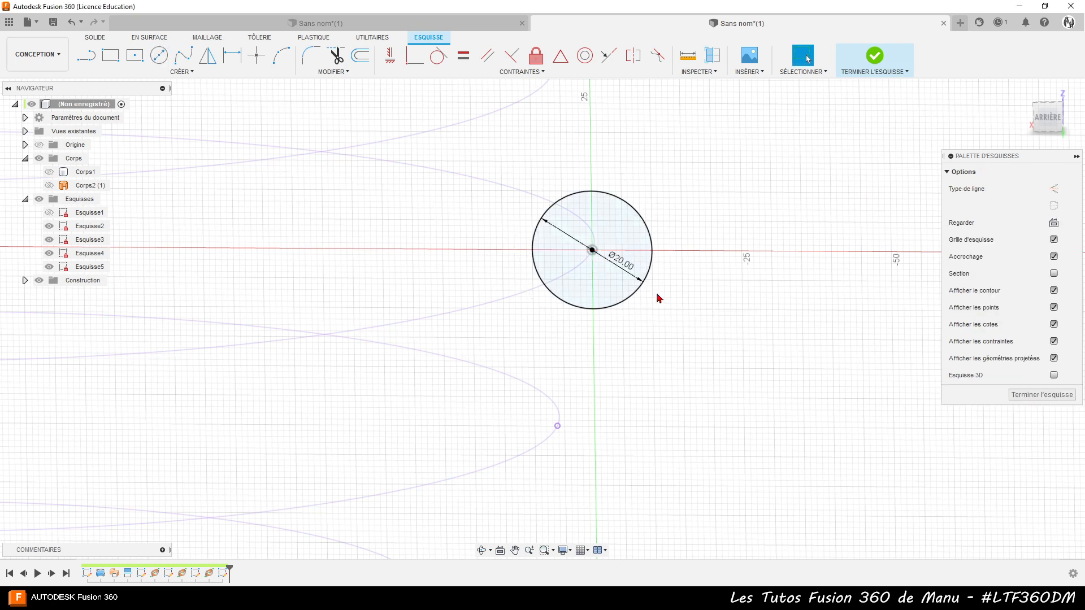
click(853, 366)
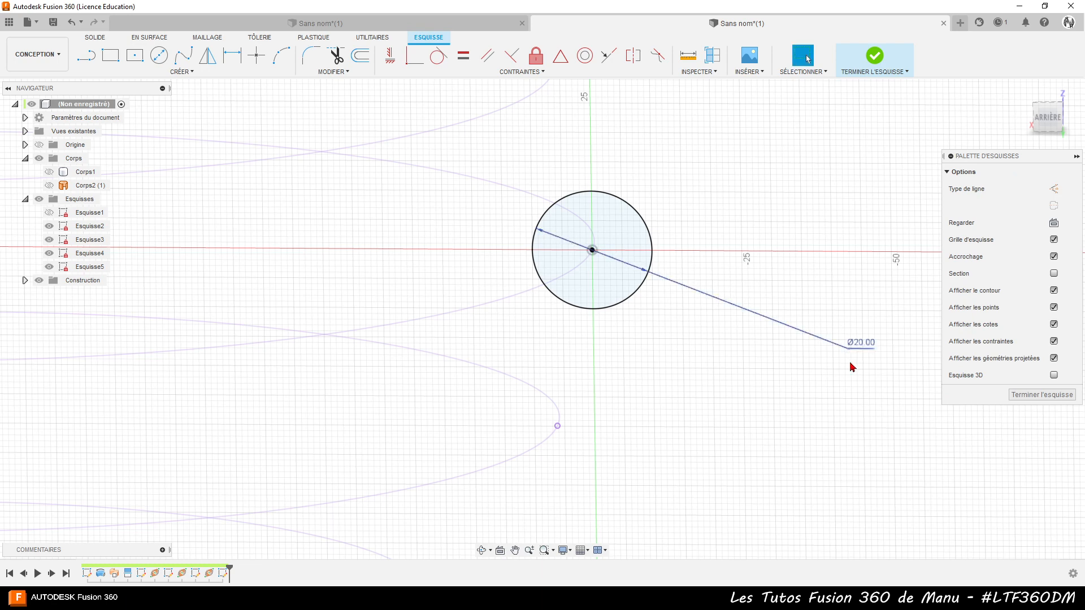
click(1036, 397)
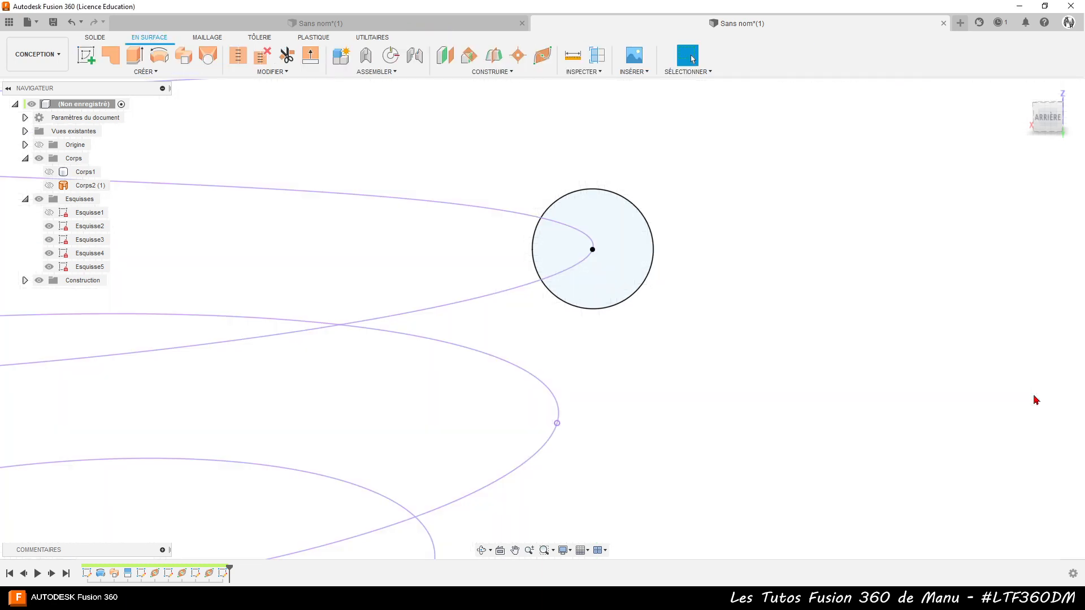
Switch to solid modelling and make the sphere body Corps1 visible.
scroll(562, 177, down, 5)
scroll(587, 300, down, 1)
scroll(616, 417, down, 2)
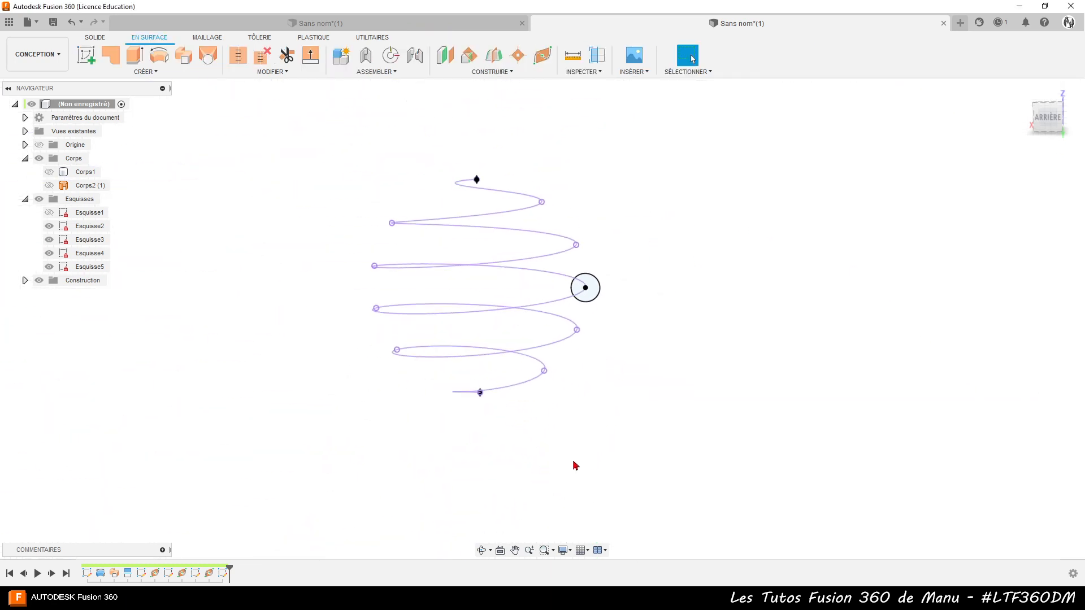
shift+middle_drag(574, 465, 494, 458)
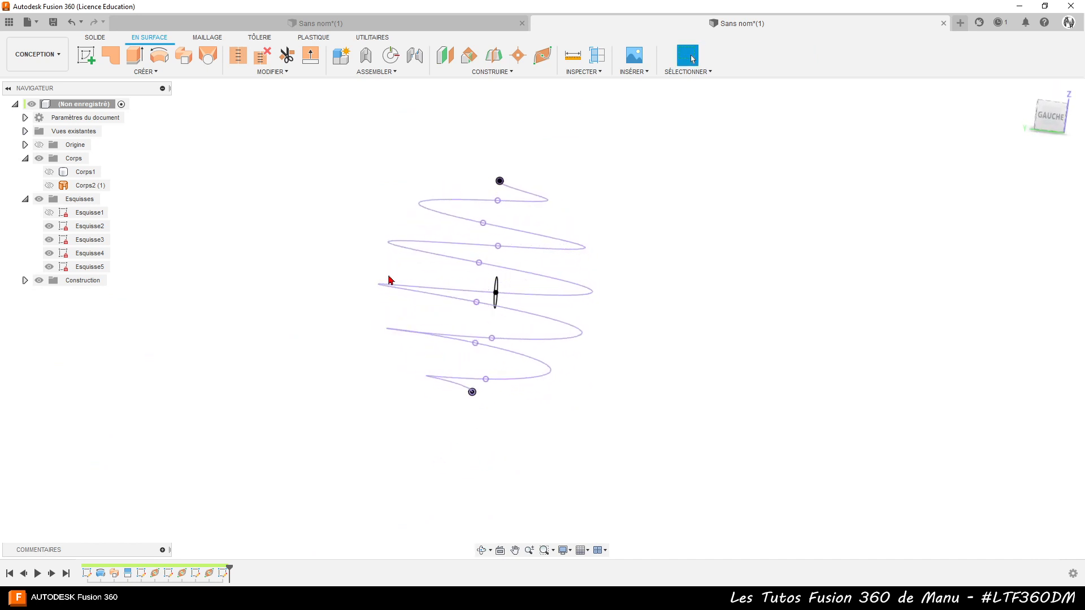
click(95, 38)
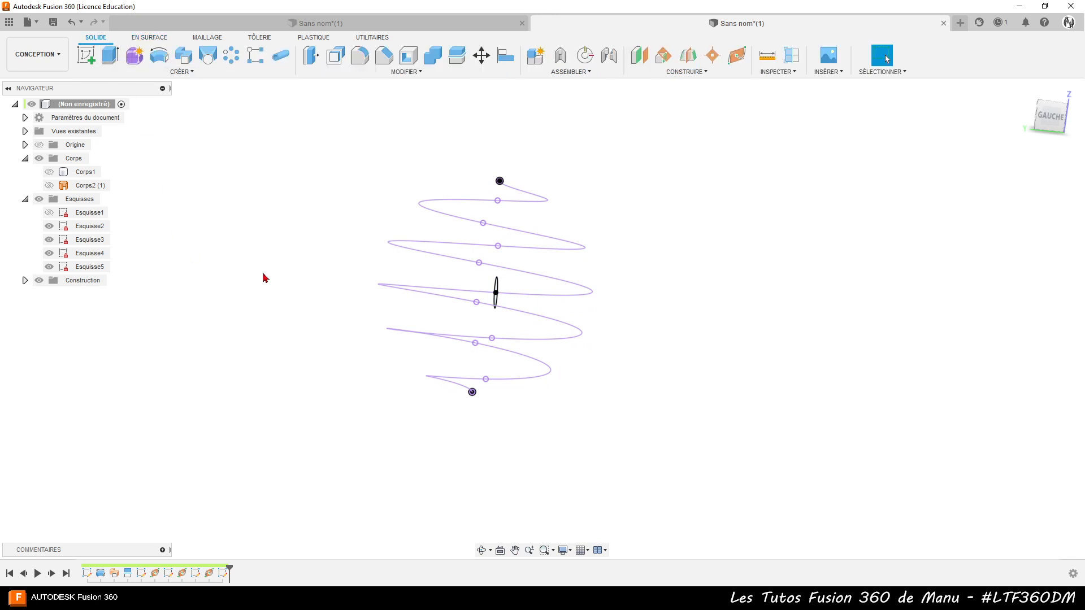
click(49, 171)
Start a Loft with the small circle at the spiral's lower end as first profile and the 20 mm midpoint circle as second.
scroll(537, 373, up, 4)
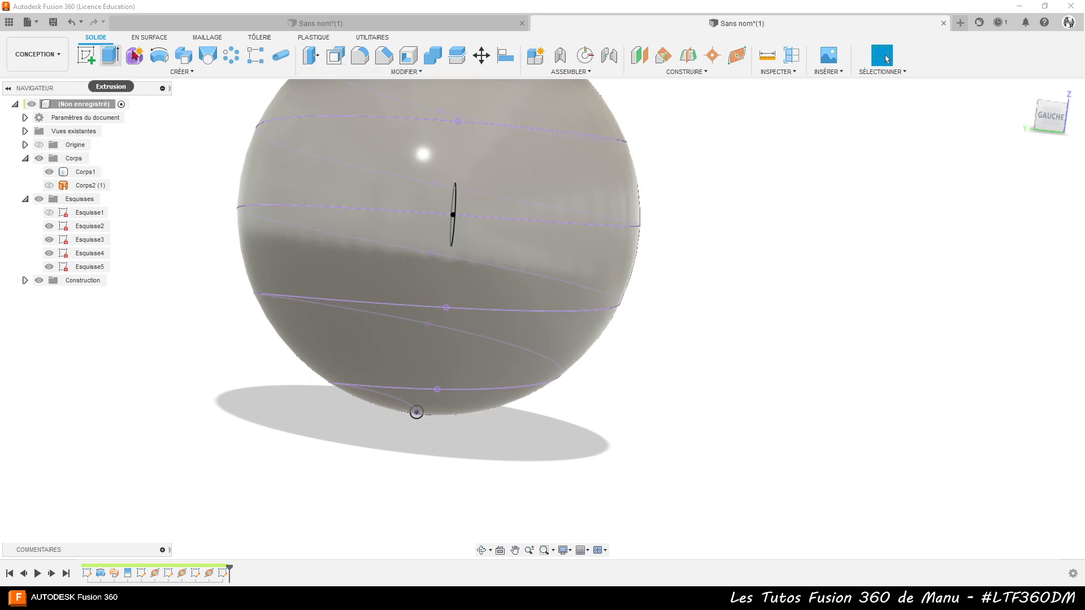
click(208, 57)
scroll(370, 473, up, 4)
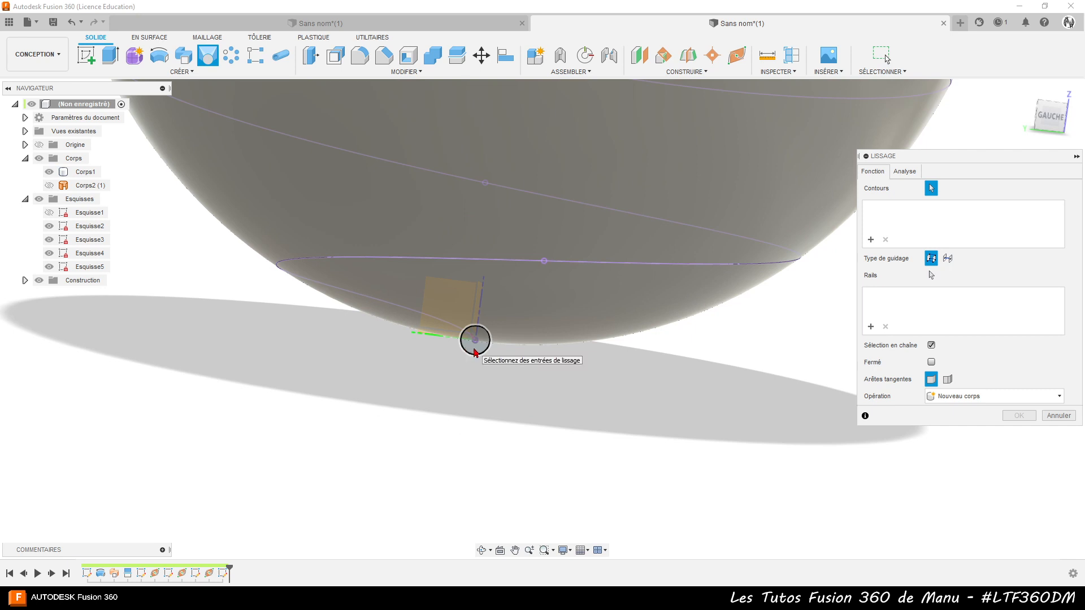
click(472, 348)
click(872, 240)
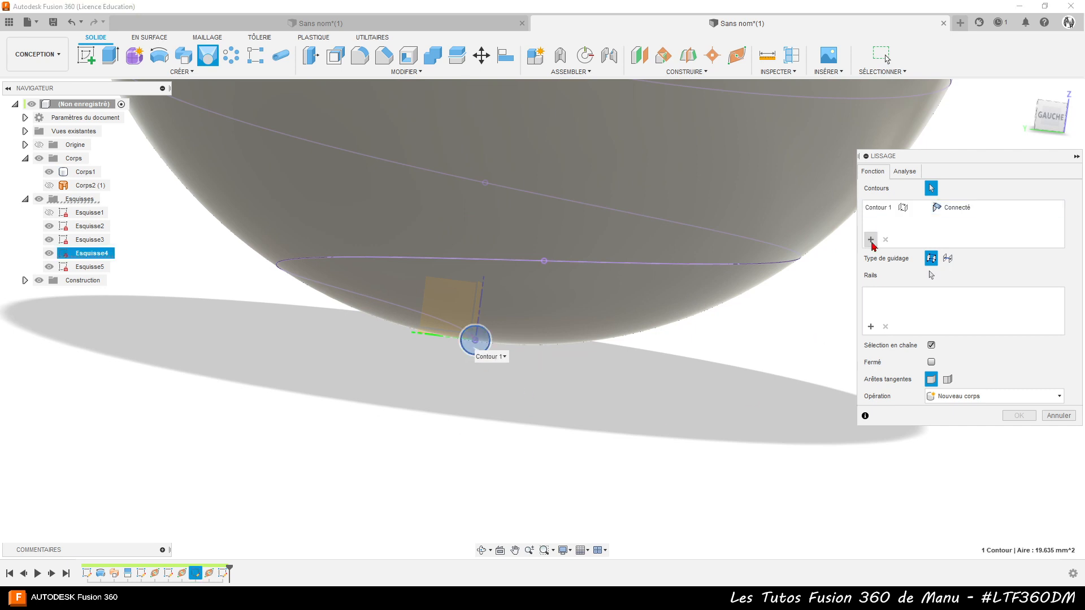
scroll(610, 509, down, 3)
shift+middle_drag(663, 195, 690, 206)
click(652, 191)
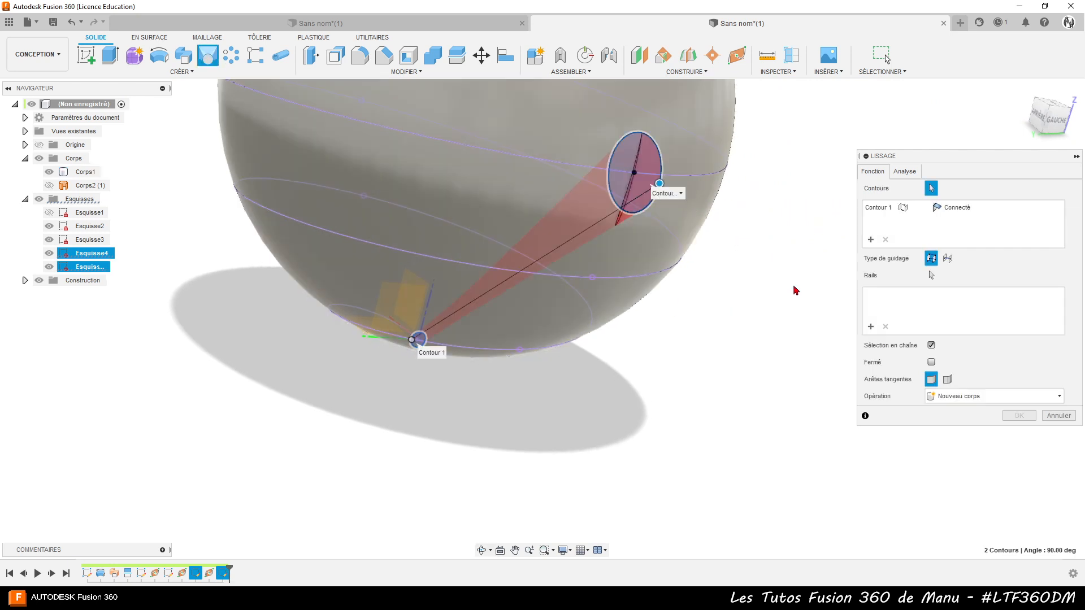
Add the circle at the spiral's upper end as the third loft profile.
scroll(668, 458, down, 3)
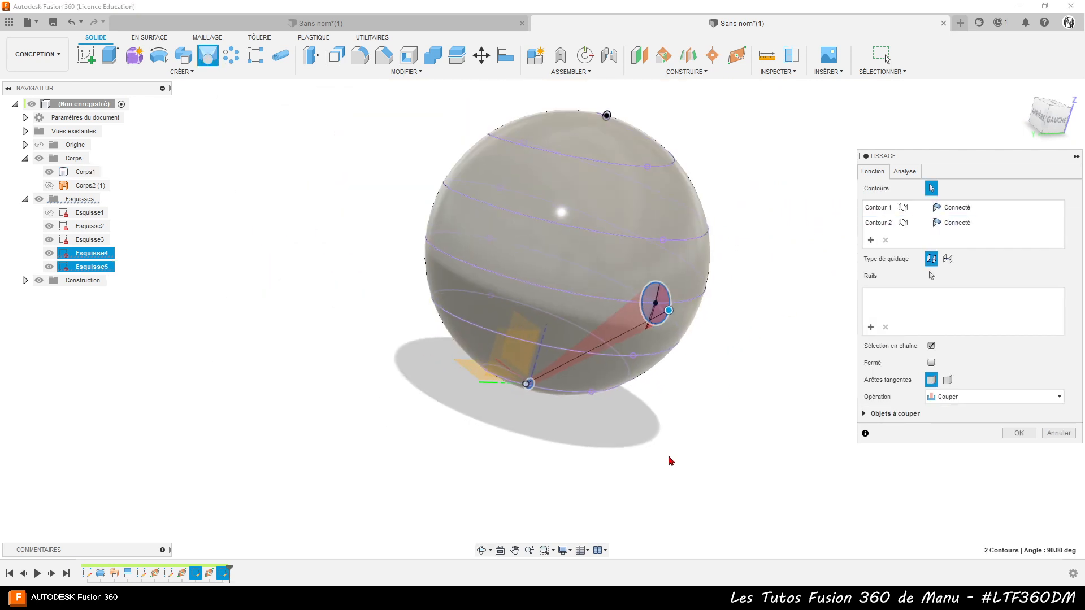
scroll(612, 102, up, 6)
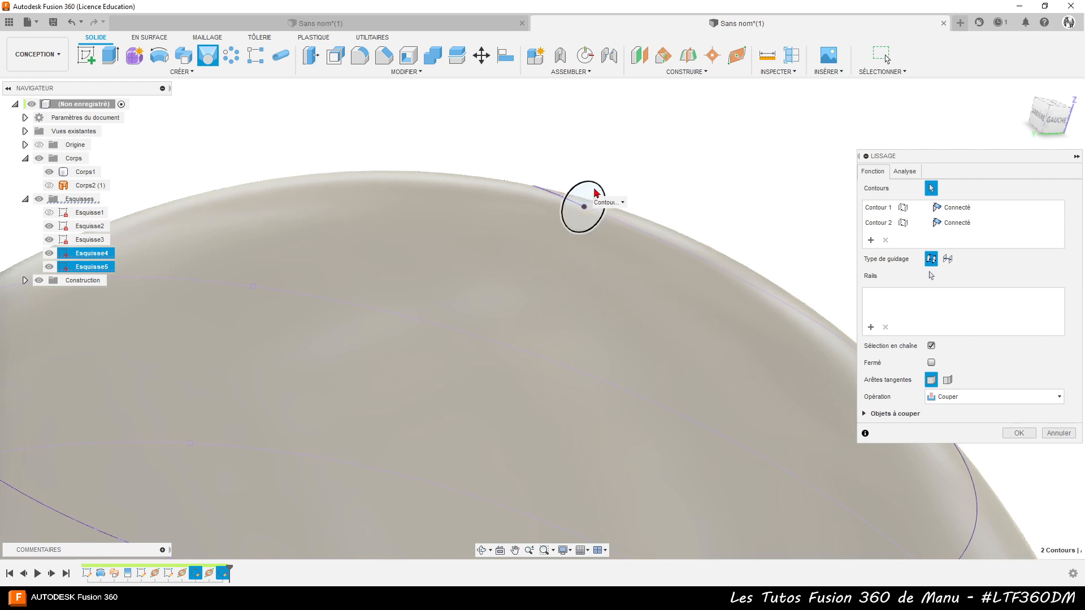
click(595, 193)
scroll(699, 146, down, 3)
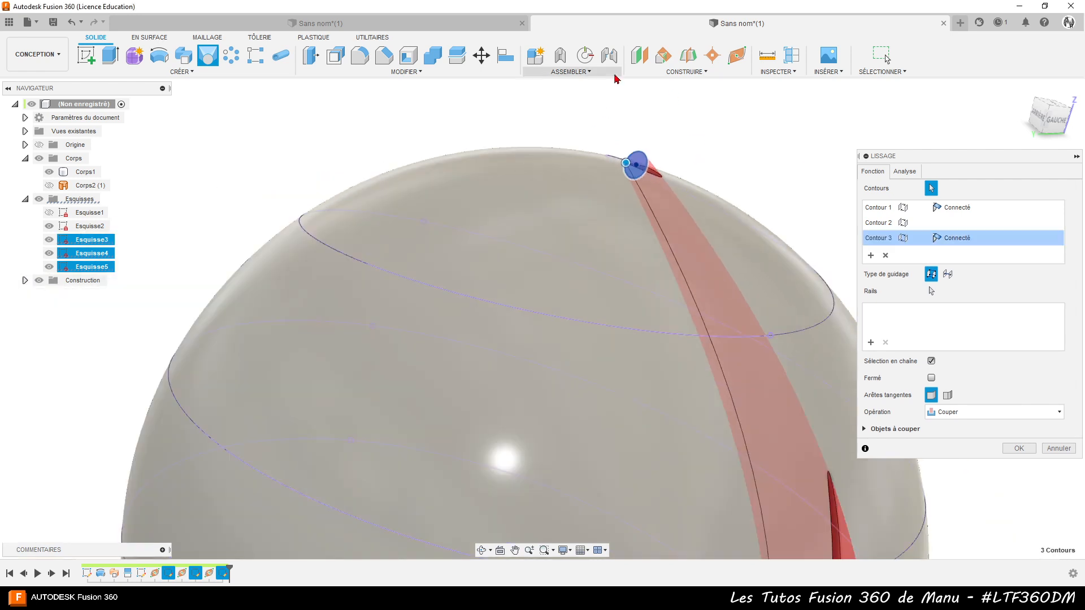
scroll(537, 101, down, 4)
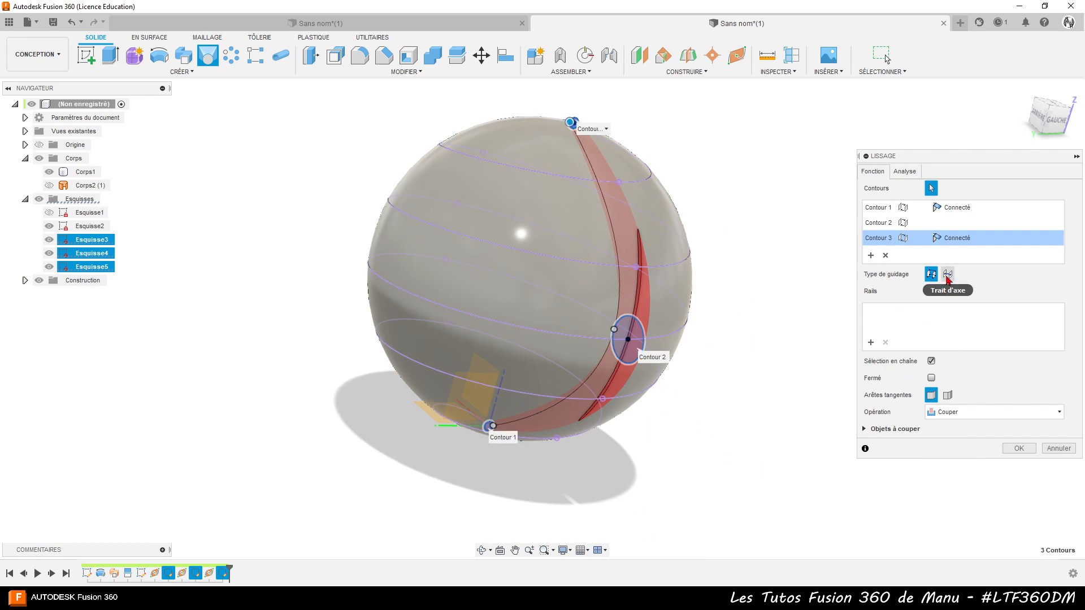
Guide the loft with the spiral path as its centerline and complete it as a cut through the sphere.
click(947, 276)
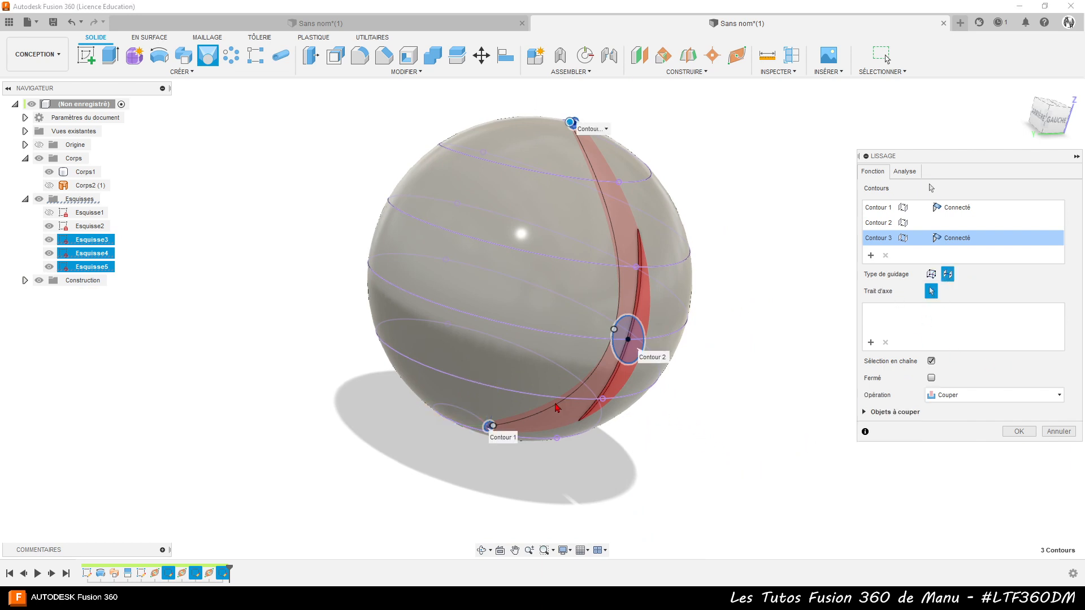
click(523, 395)
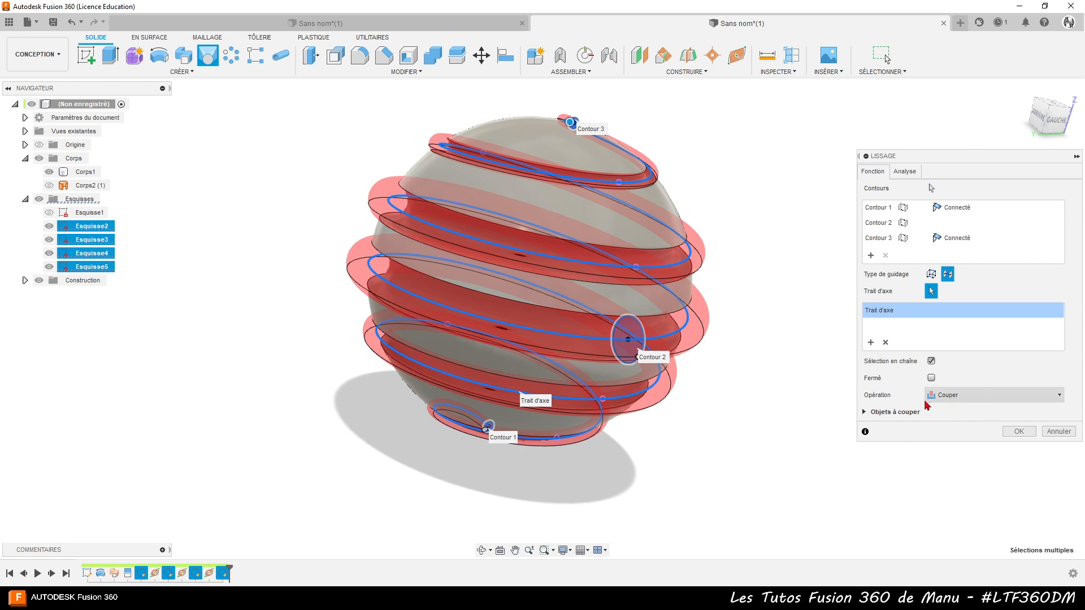
click(1019, 431)
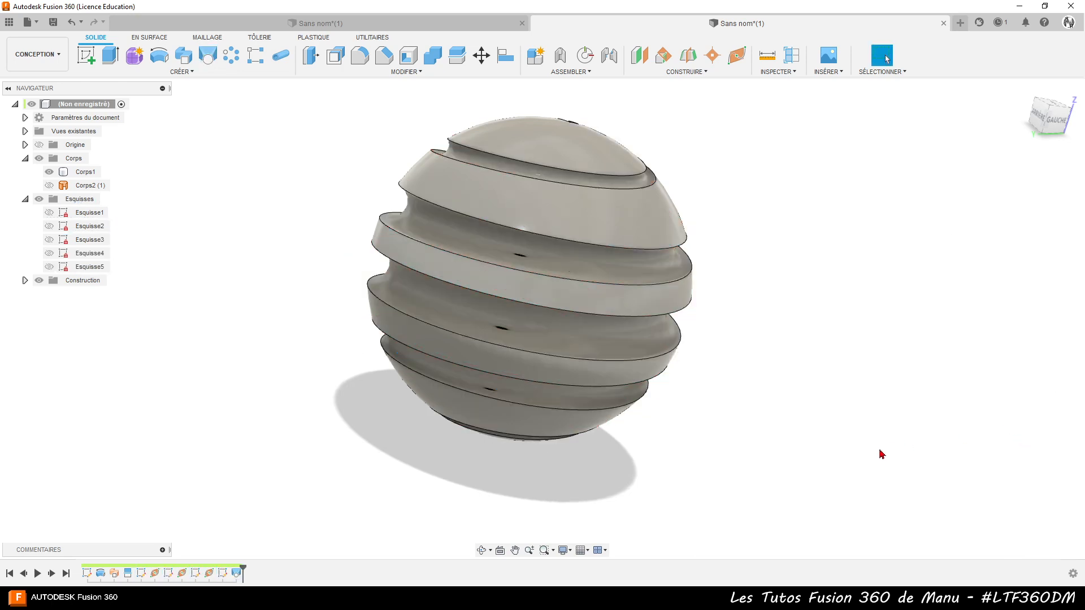
Fillet the edges of the sphere's outer face with a constant 1 mm radius.
shift+middle_drag(881, 454, 833, 477)
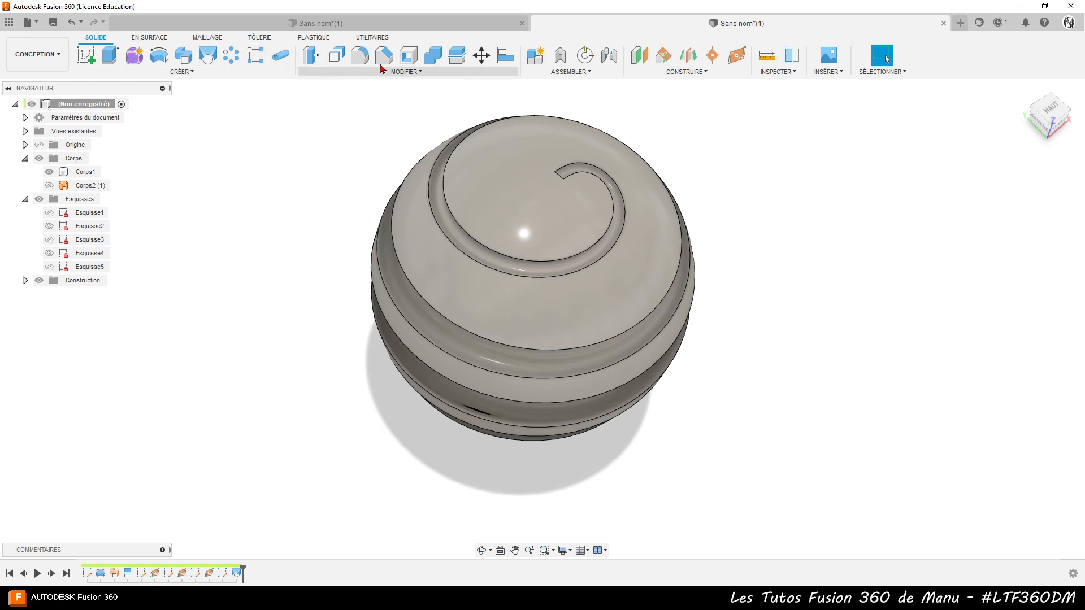
click(360, 55)
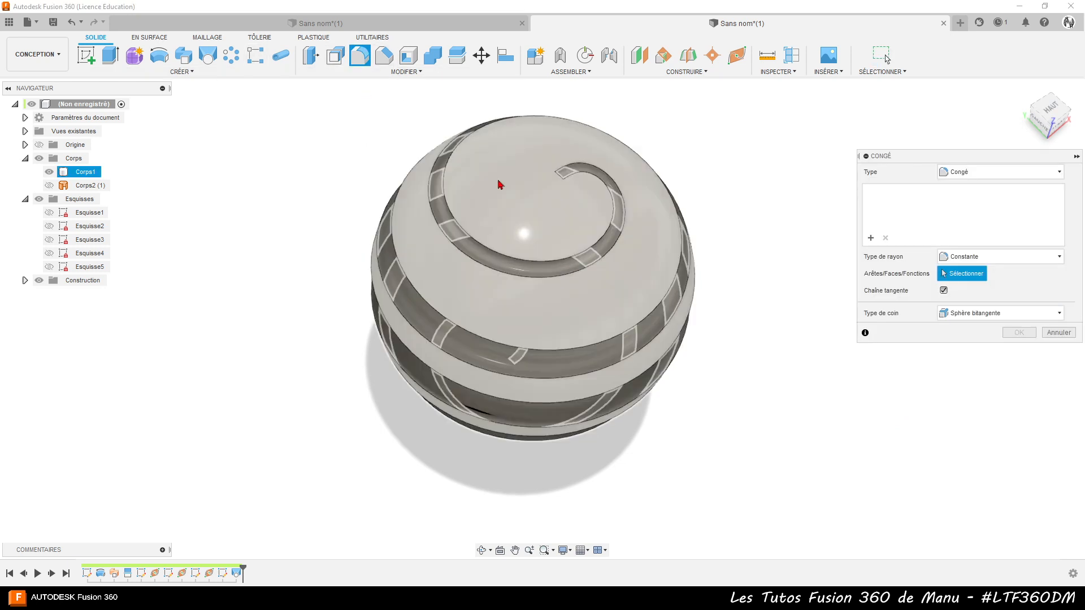
click(500, 185)
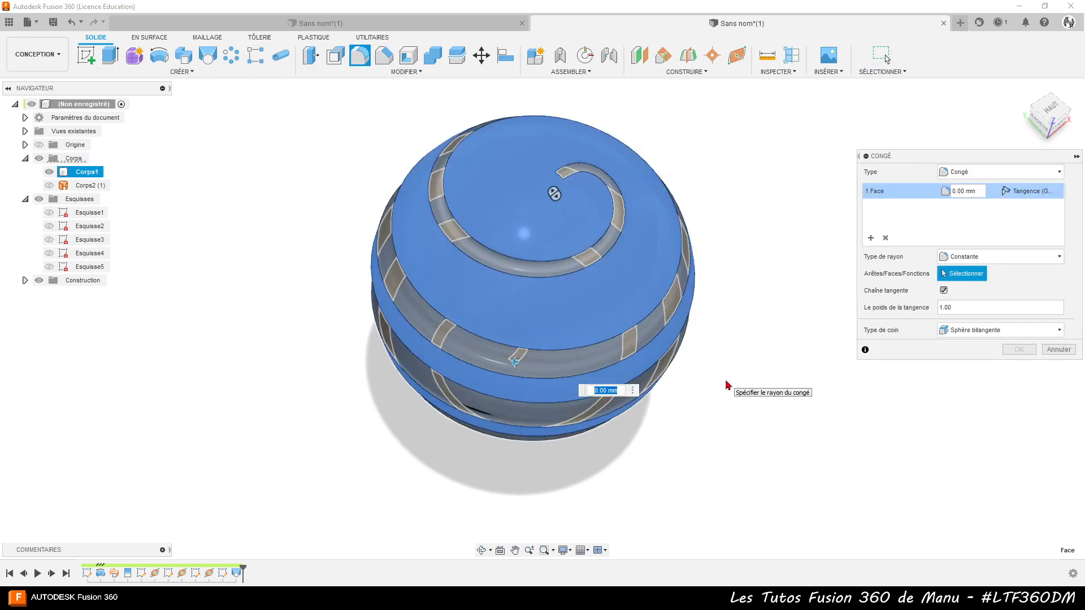
text(1)
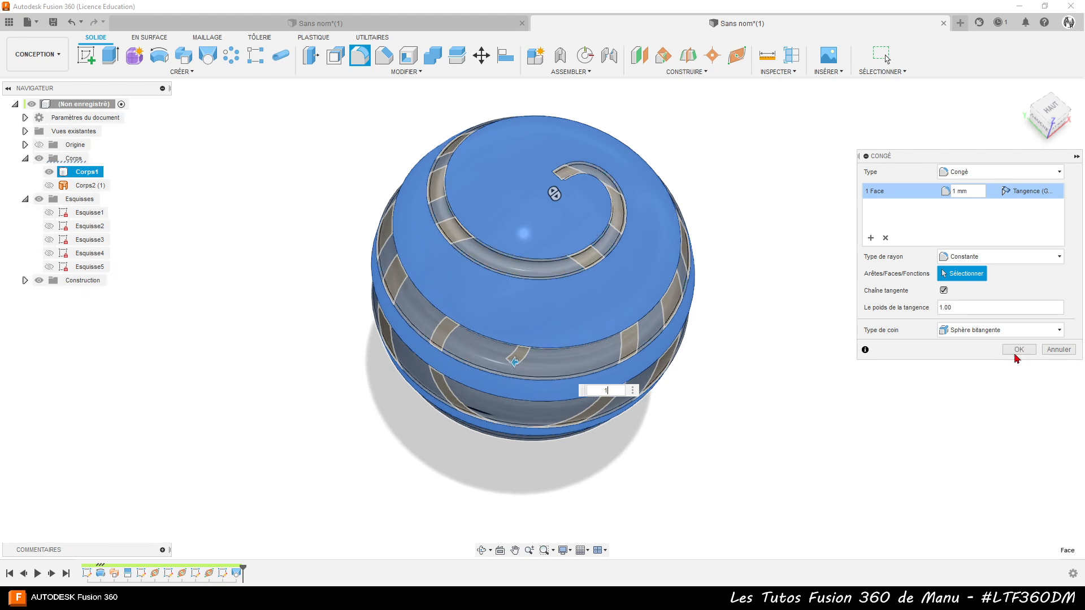
click(1017, 350)
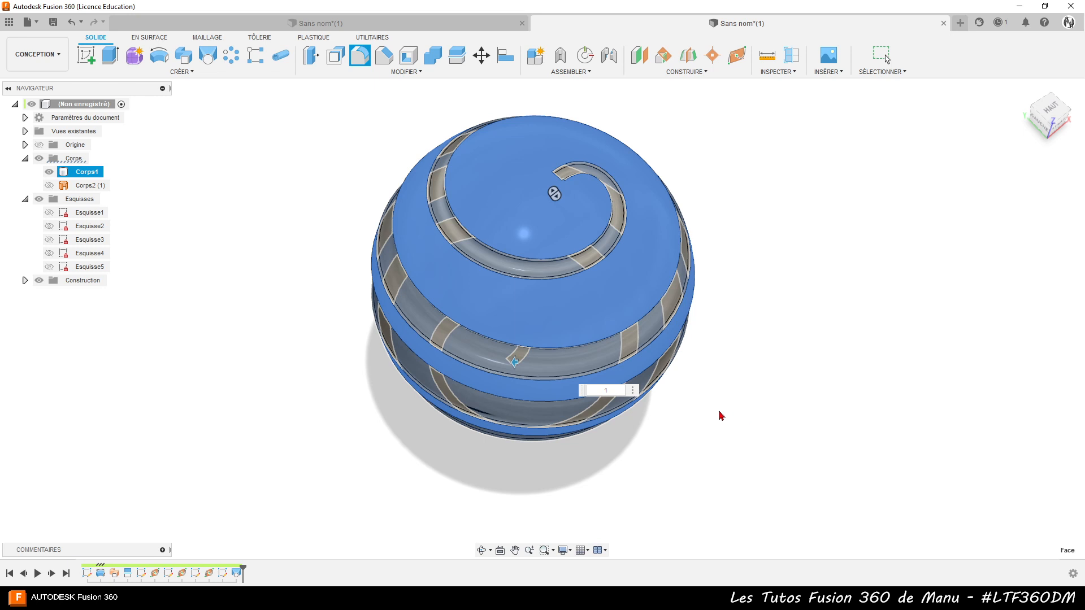
key(Return)
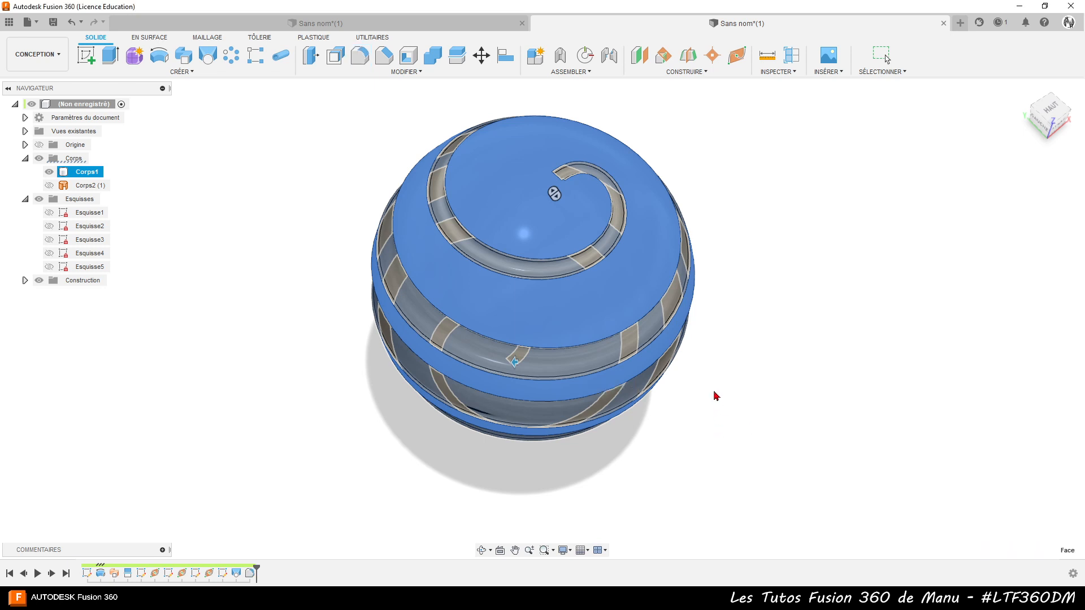
click(726, 396)
Edit the sweep feature that forms the spiral and try a negative twist angle to reverse its direction.
shift+middle_drag(727, 392, 516, 250)
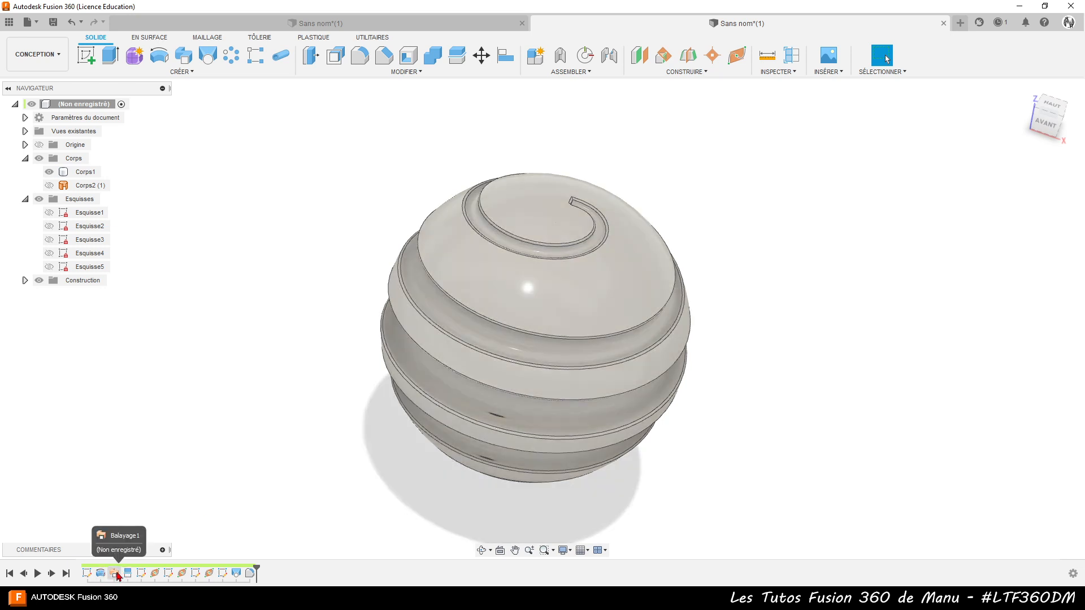
double_click(115, 575)
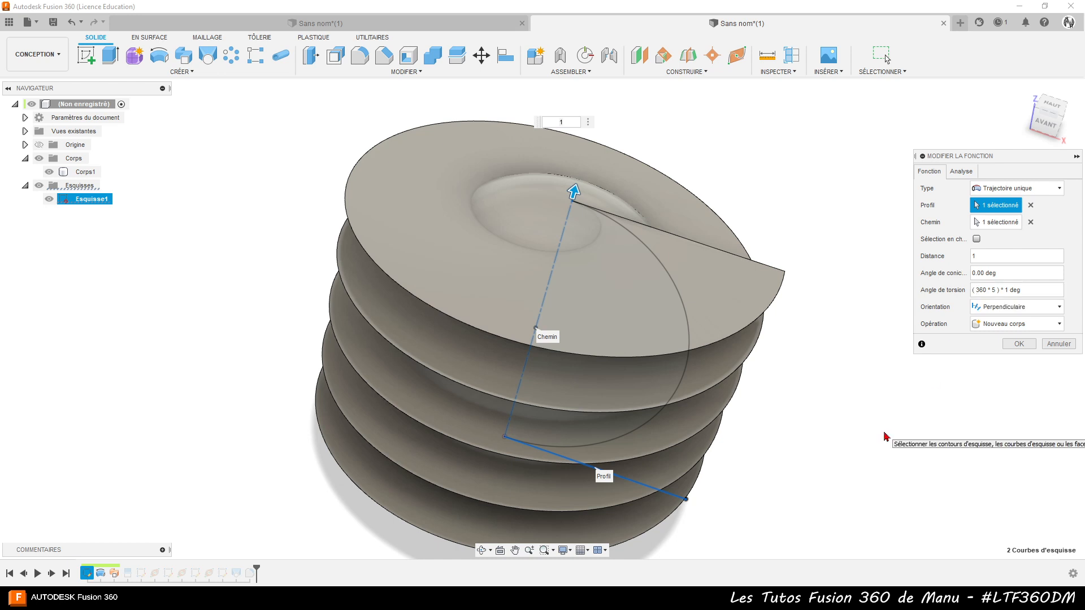
text(-)
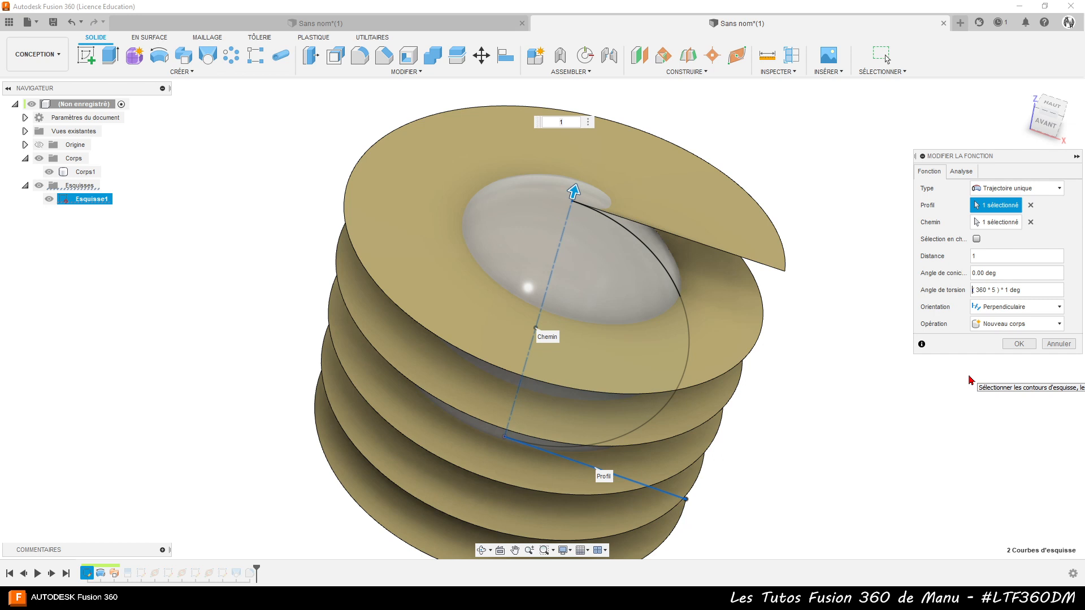
click(1017, 345)
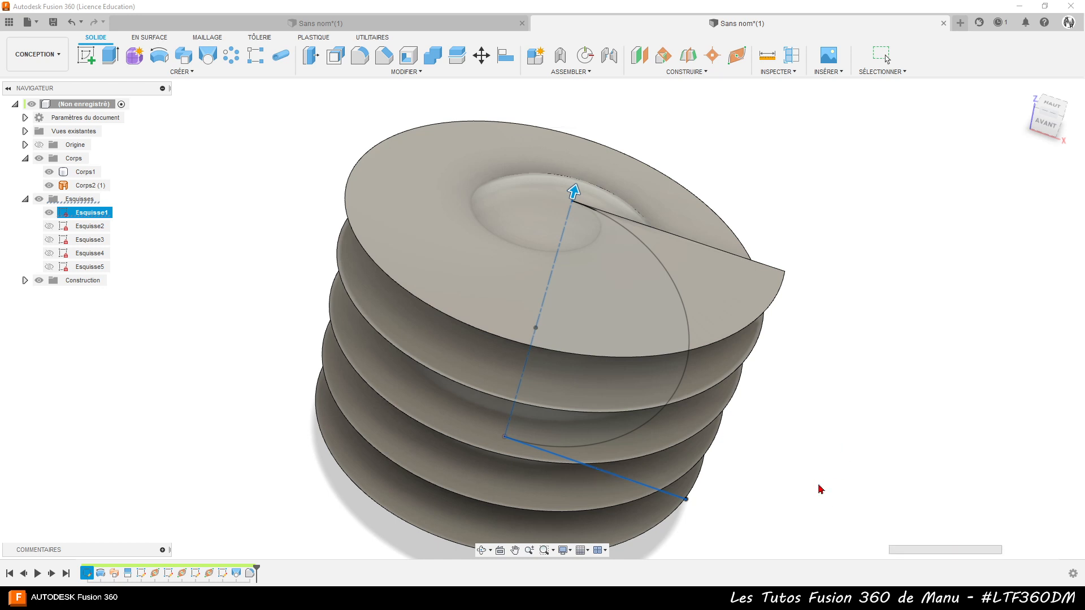
mouse_move(793, 455)
shift+middle_down()
mouse_move(799, 427)
mouse_move(765, 448)
mouse_move(819, 438)
mouse_move(777, 456)
shift+middle_up()
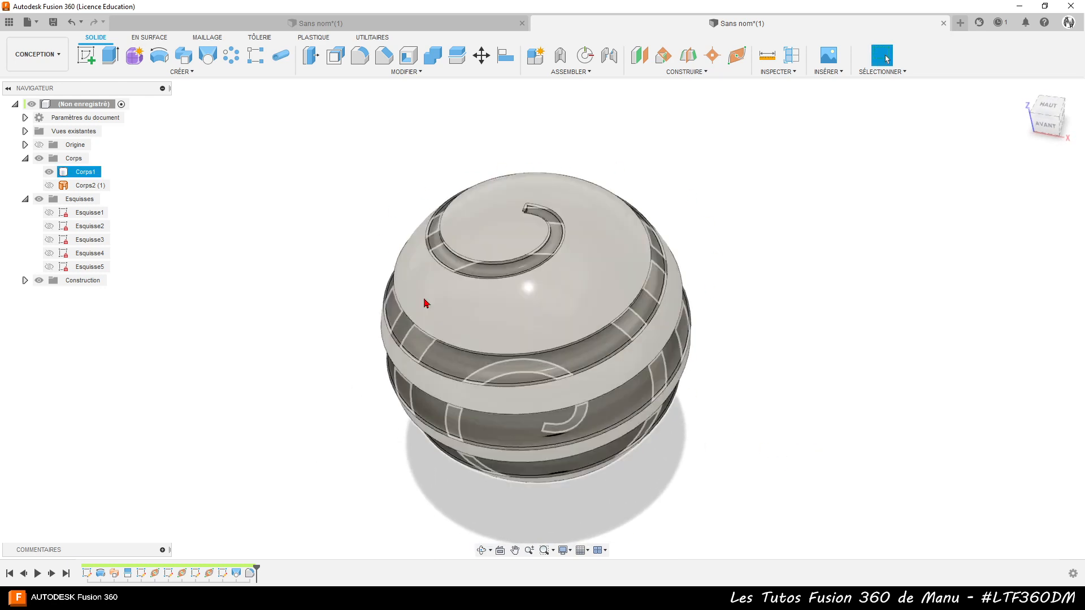
shift+middle_drag(815, 517, 879, 511)
key(Escape)
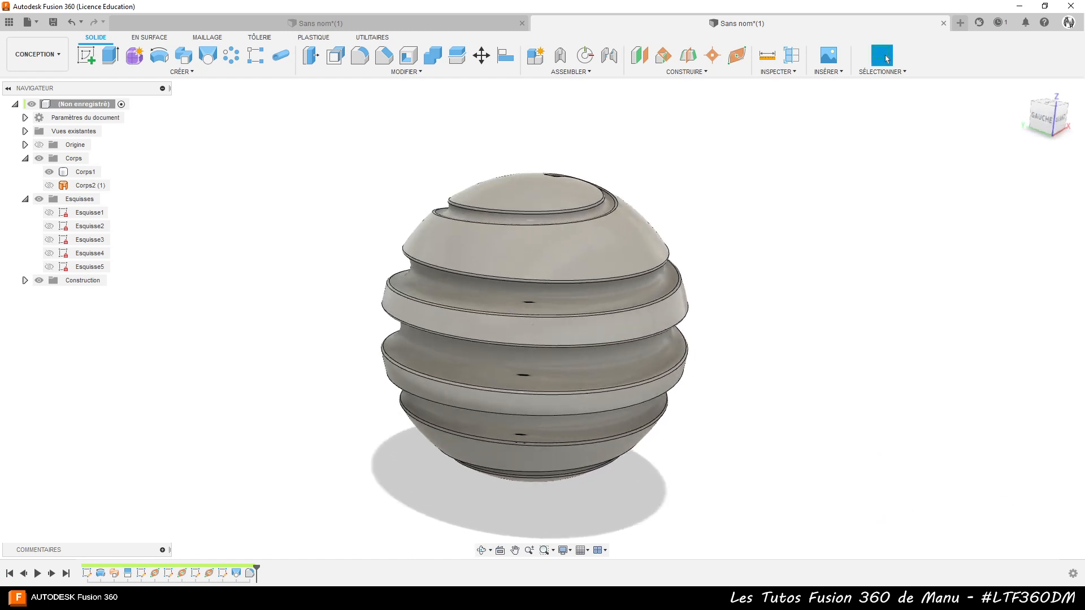